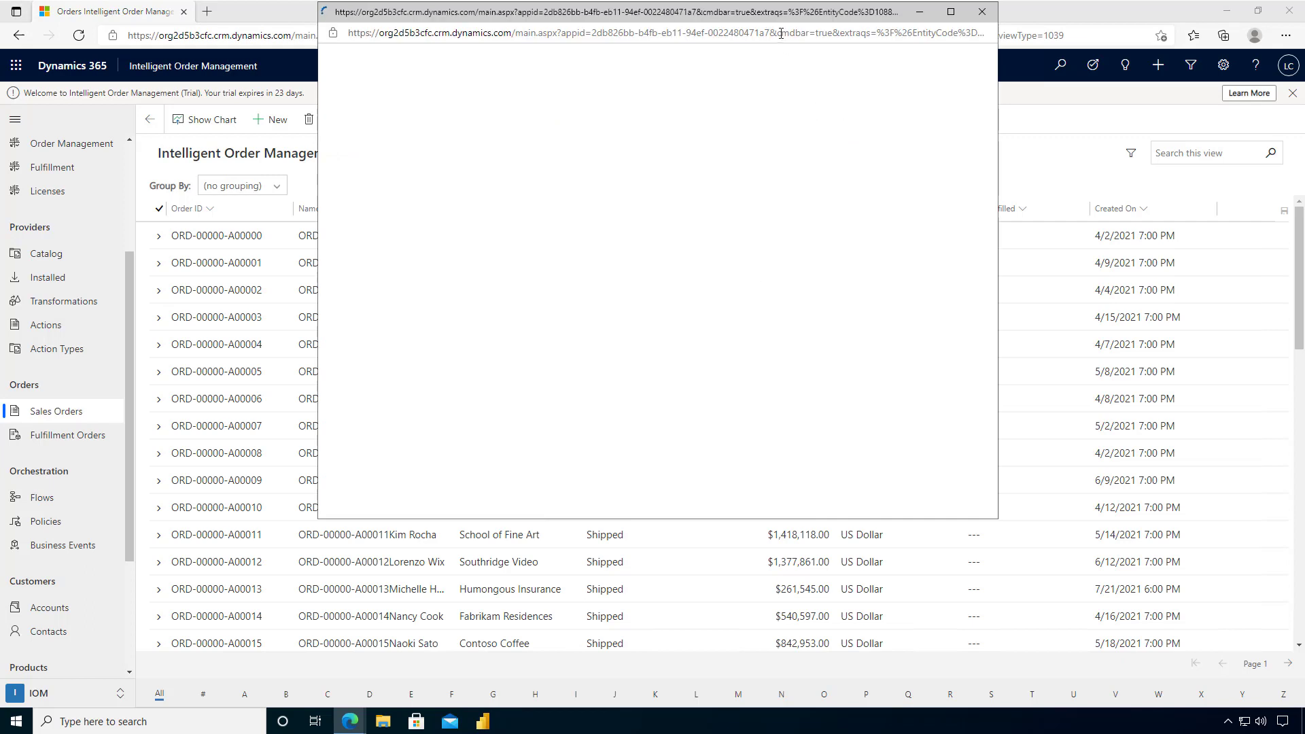
Step: Add a Status Reason condition to the Advanced Find query on Orders
drag(782, 12, 744, 117)
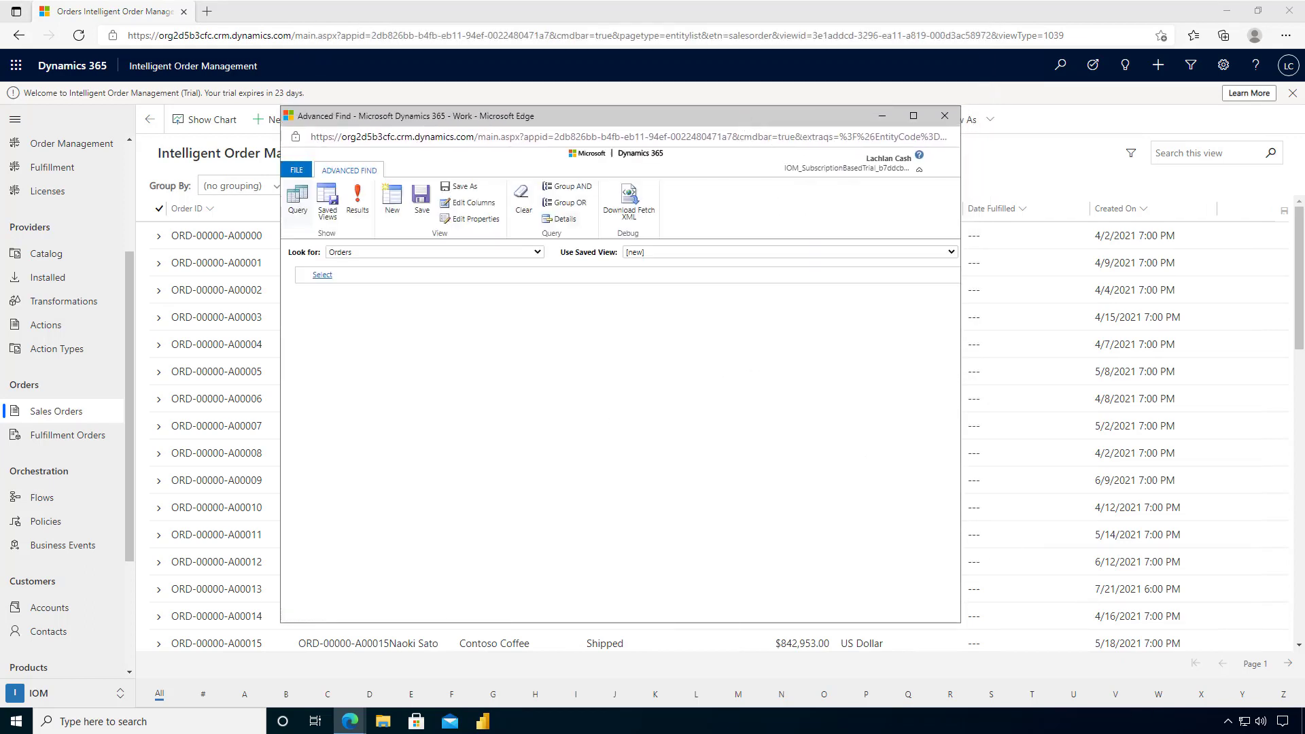
click(322, 275)
click(325, 275)
mouse_move(581, 116)
mouse_down()
mouse_move(604, 238)
mouse_move(579, 118)
mouse_up()
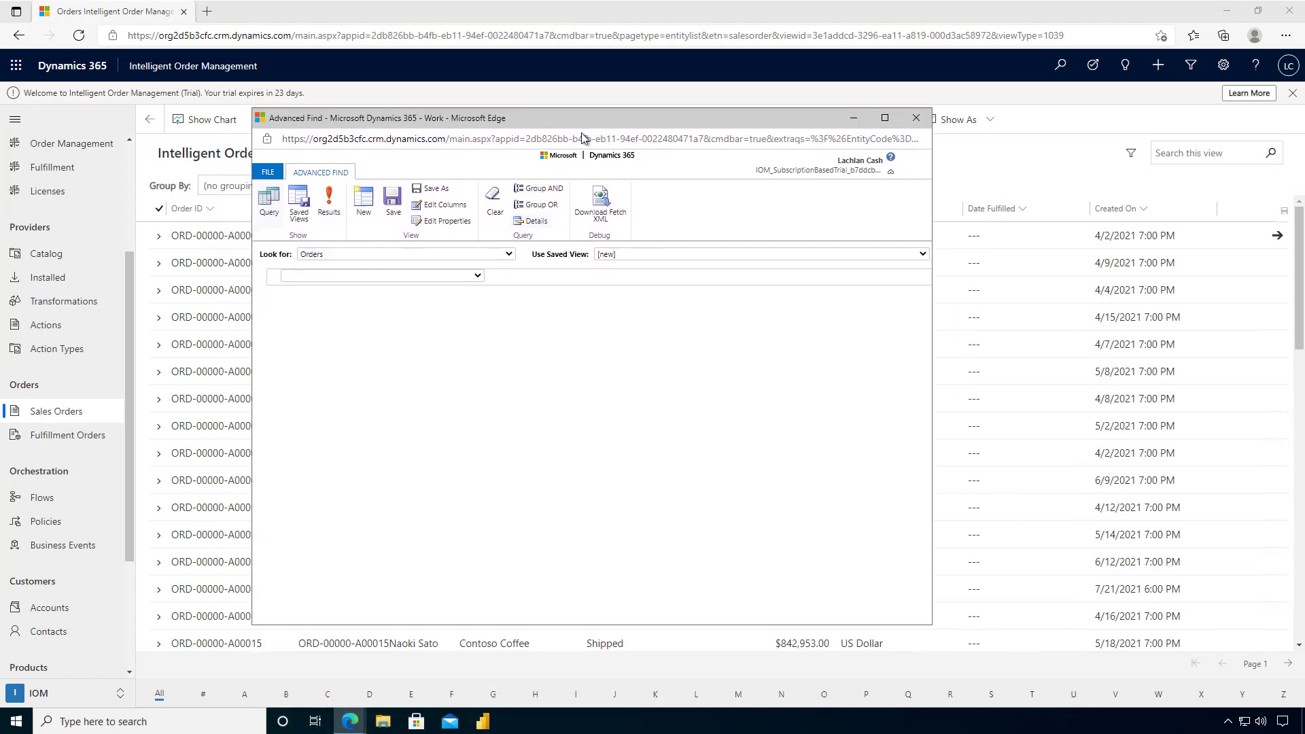
click(479, 276)
drag(480, 300, 478, 390)
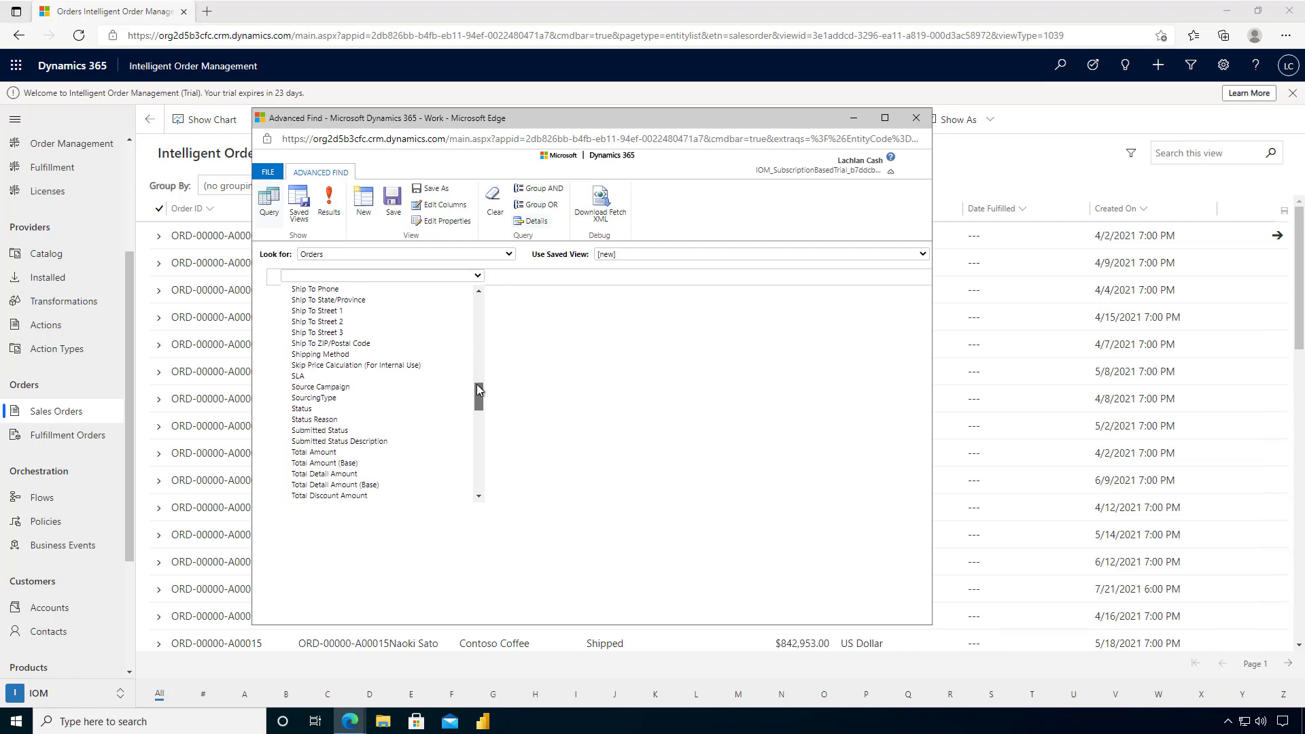
click(325, 420)
Step: Set the Status Reason condition's value to Shipped
click(511, 278)
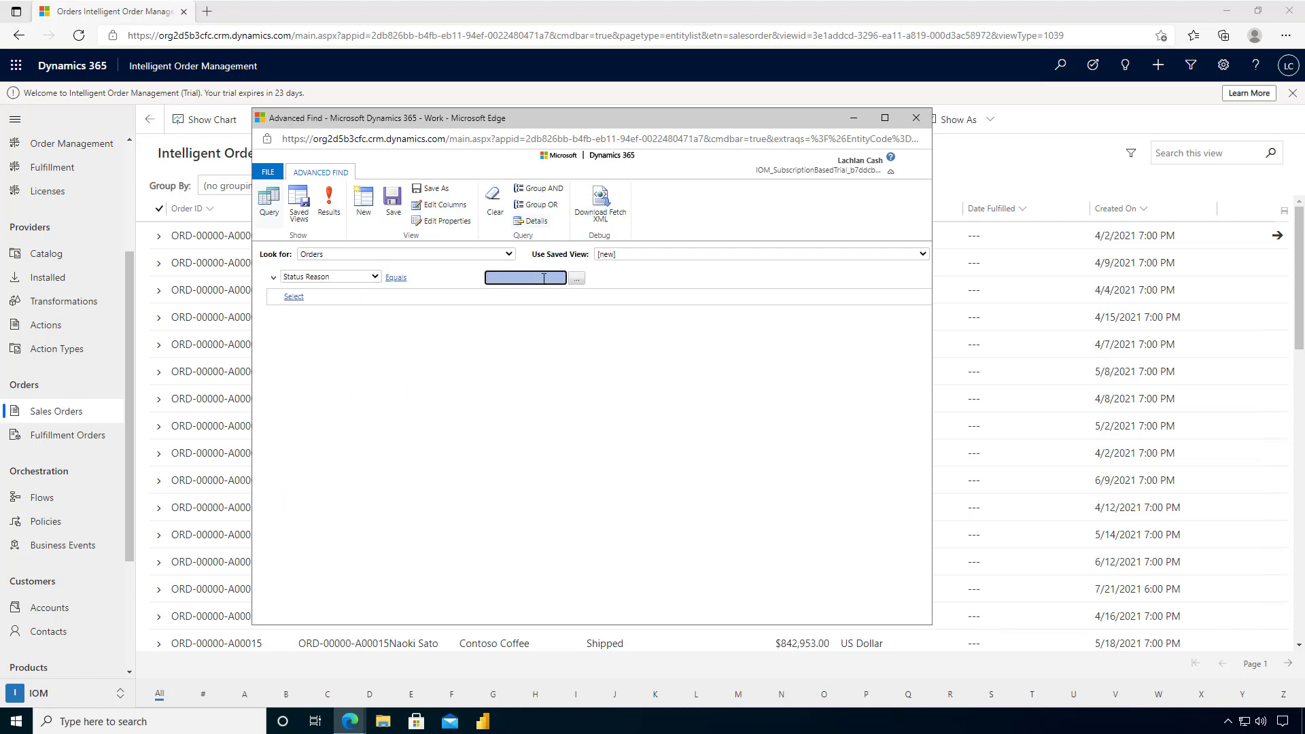
click(578, 280)
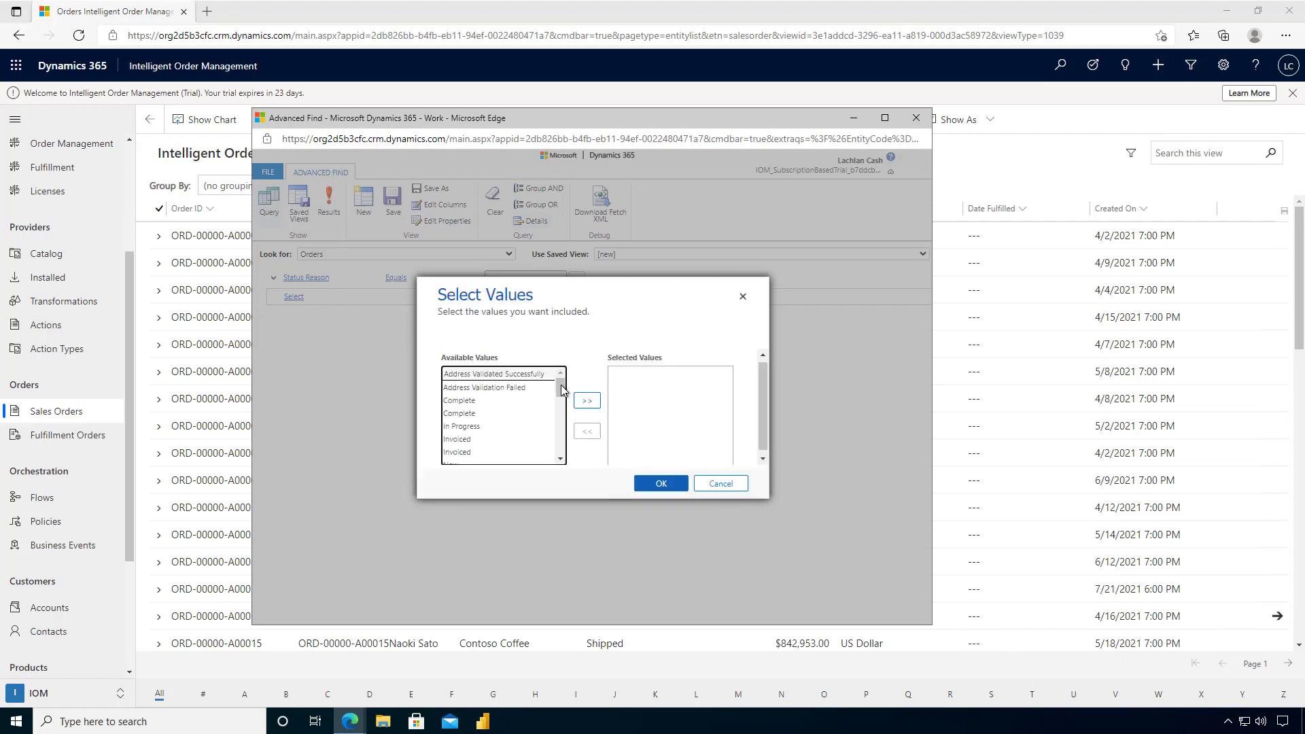
drag(561, 390, 561, 451)
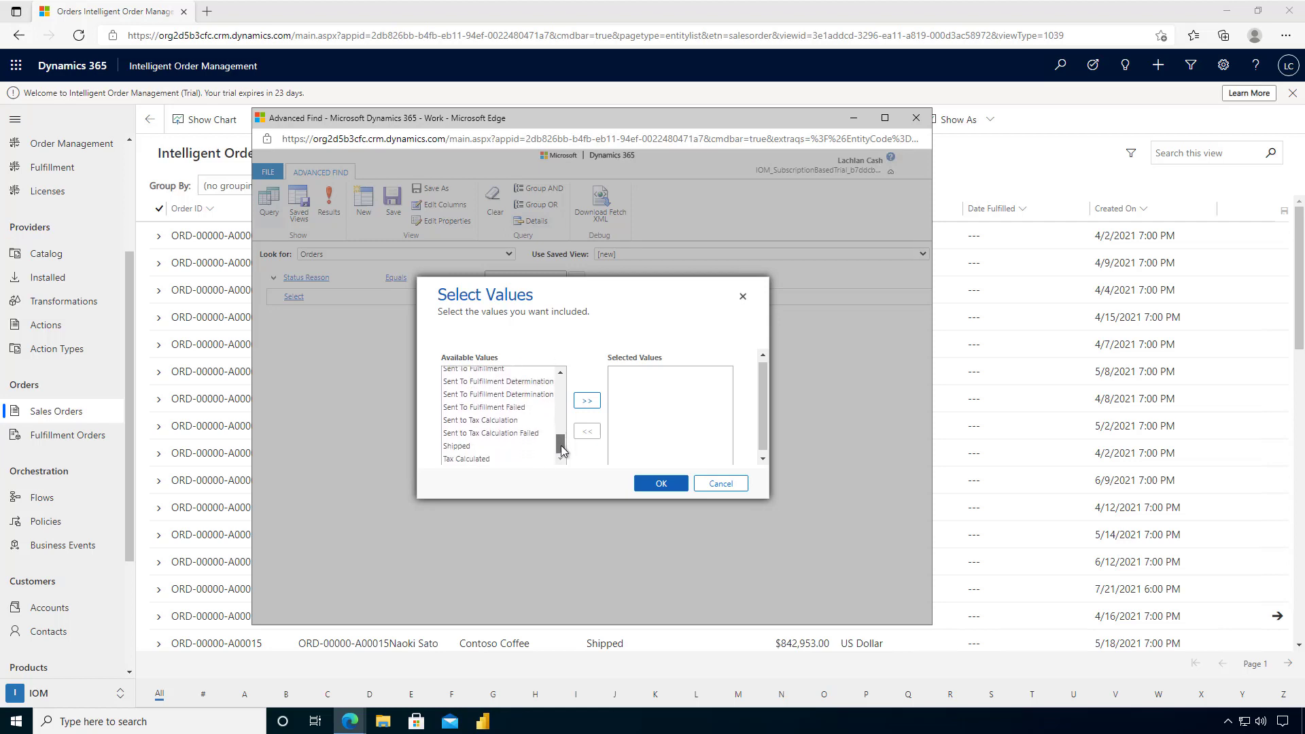
click(457, 447)
click(588, 401)
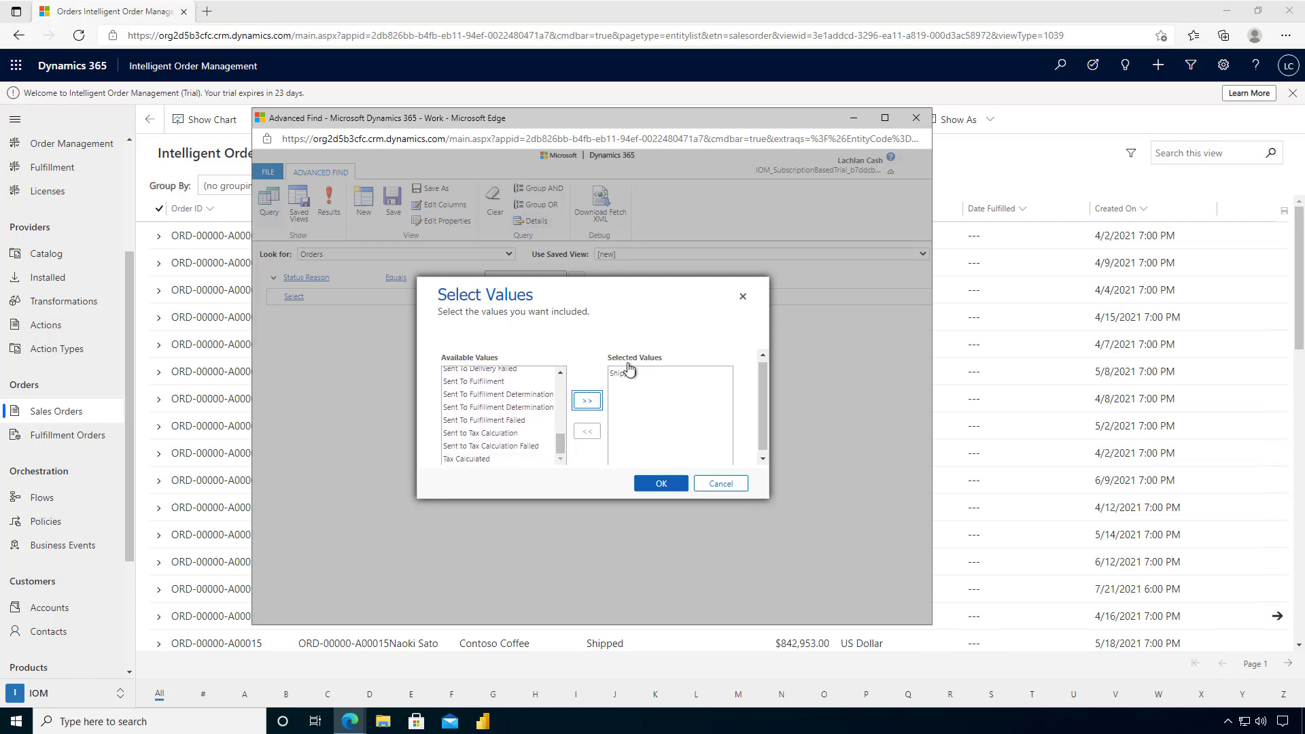
click(660, 484)
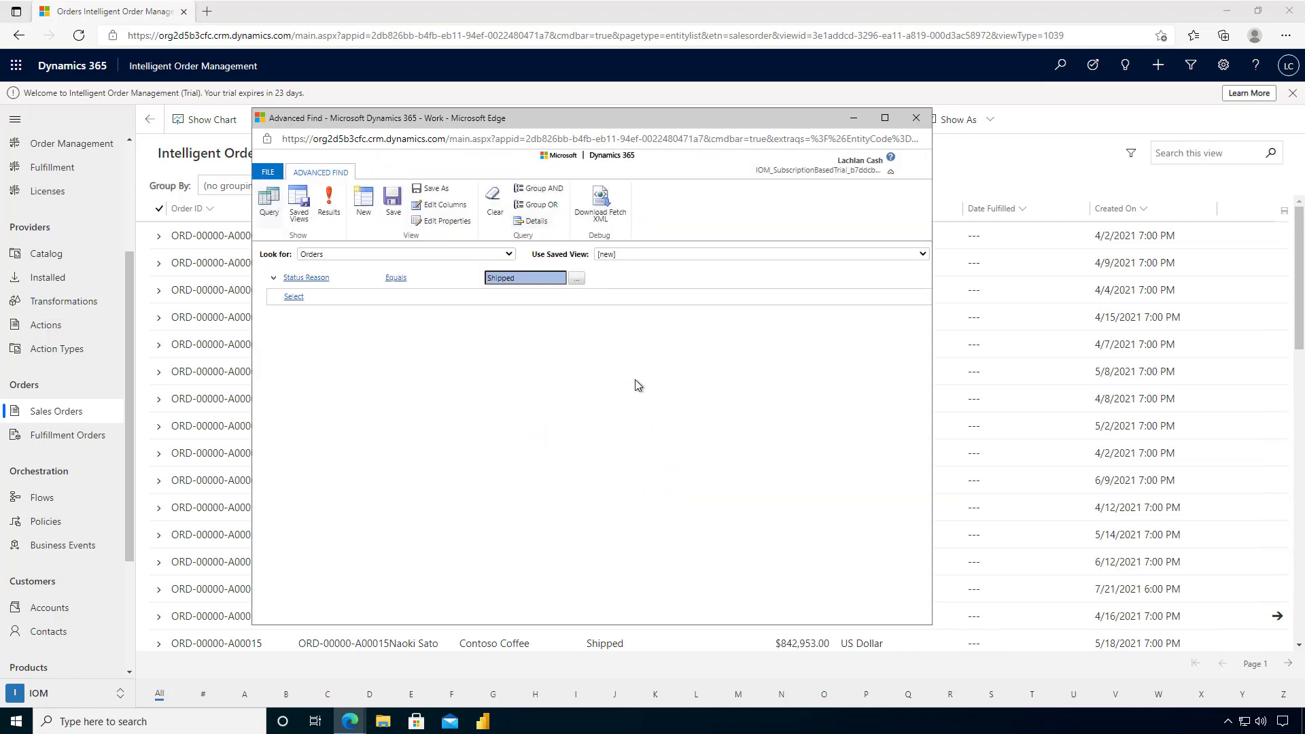
Step: Review the query view's existing columns and add the Ship To City column from the Order record type
click(294, 297)
click(448, 206)
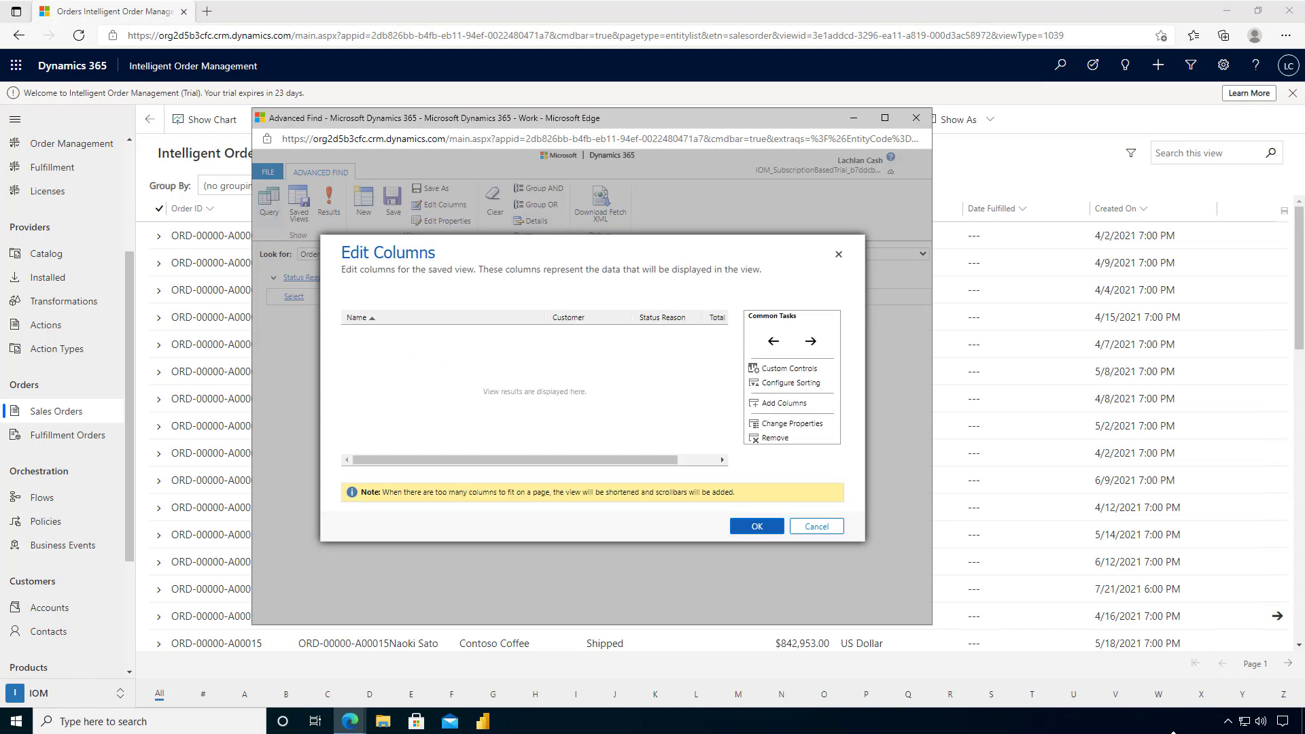
drag(554, 463, 624, 456)
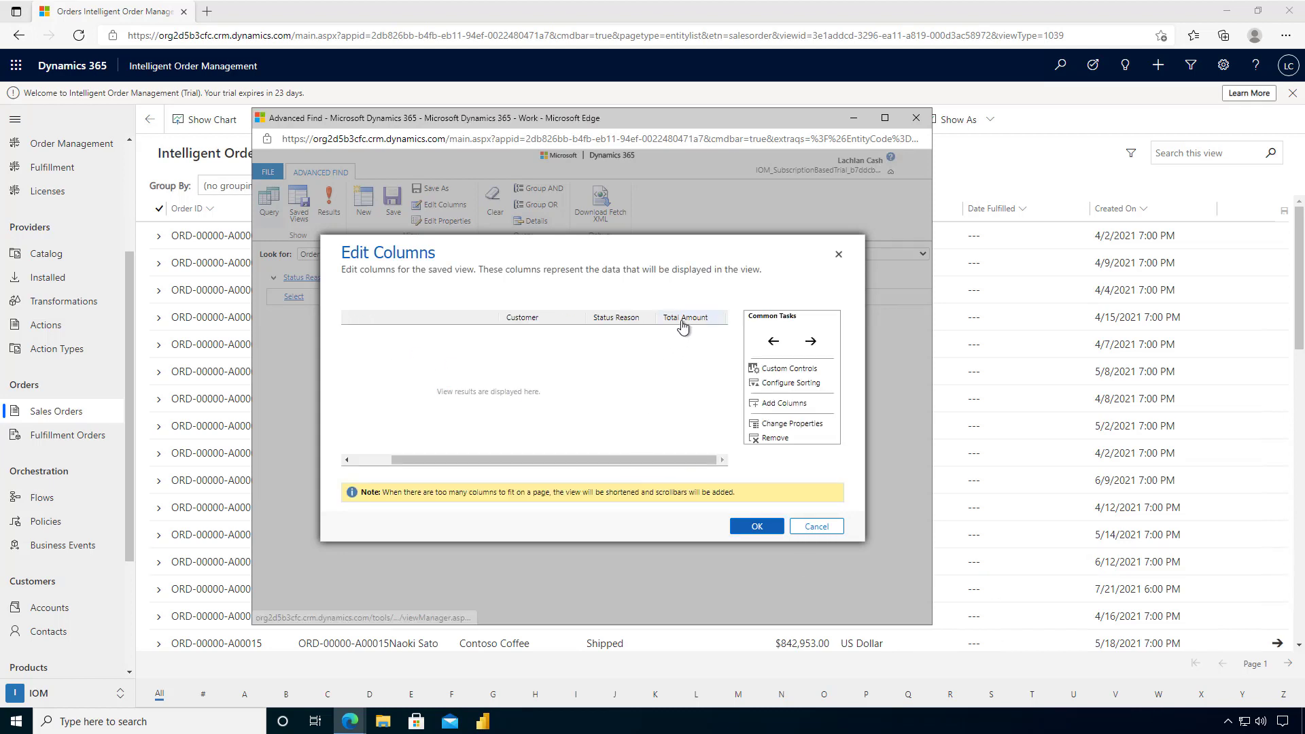
drag(556, 465, 476, 463)
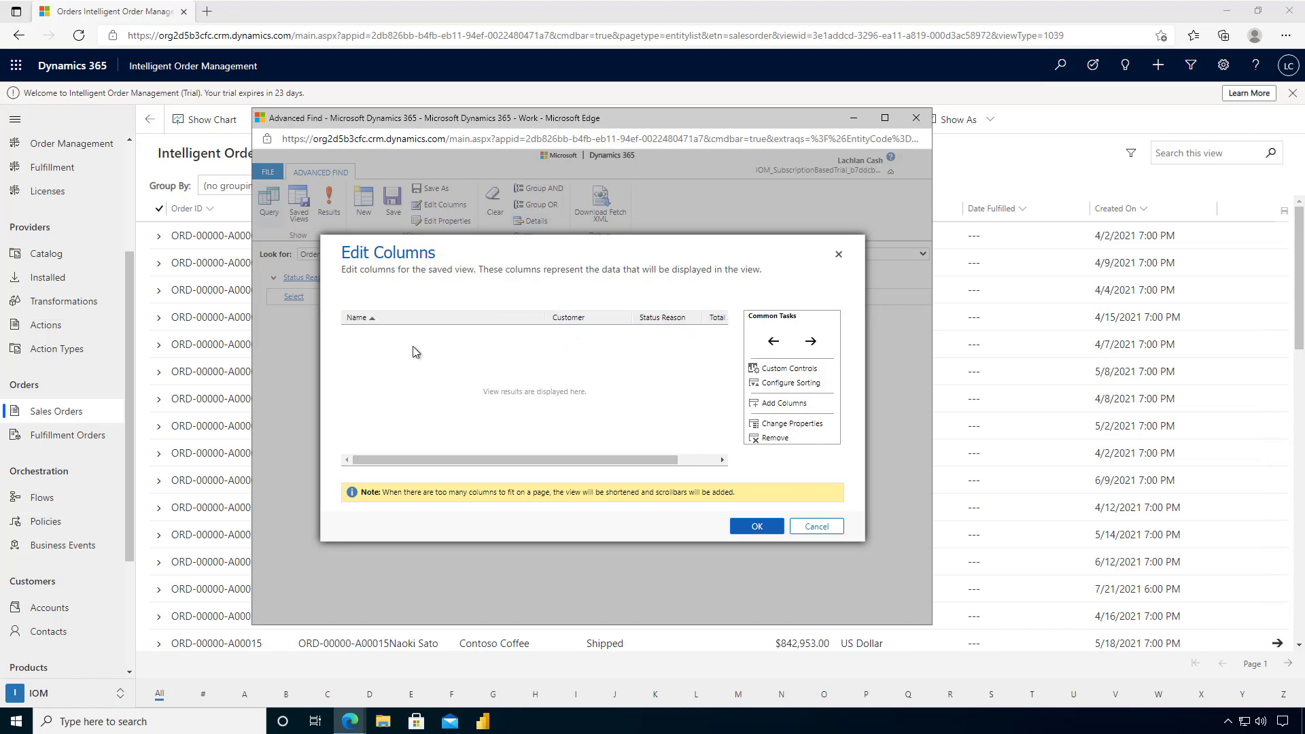
click(773, 405)
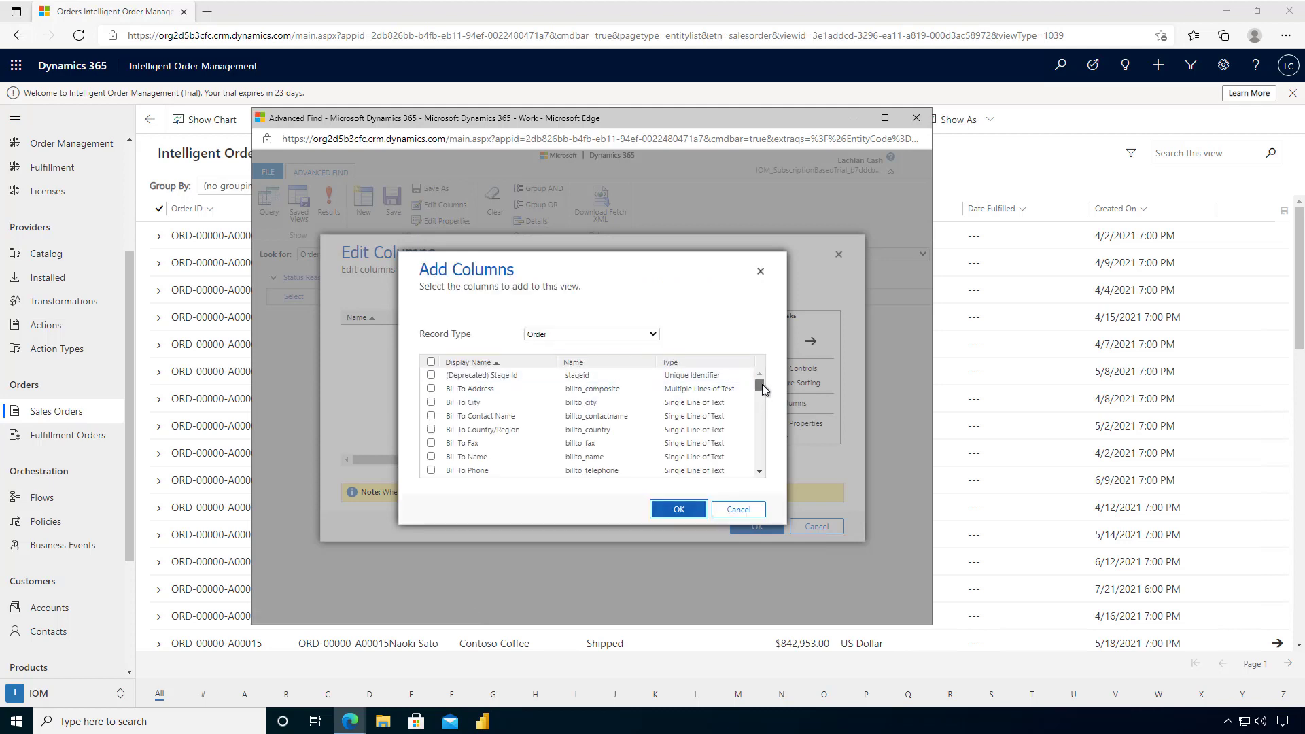
drag(762, 389, 761, 442)
click(431, 398)
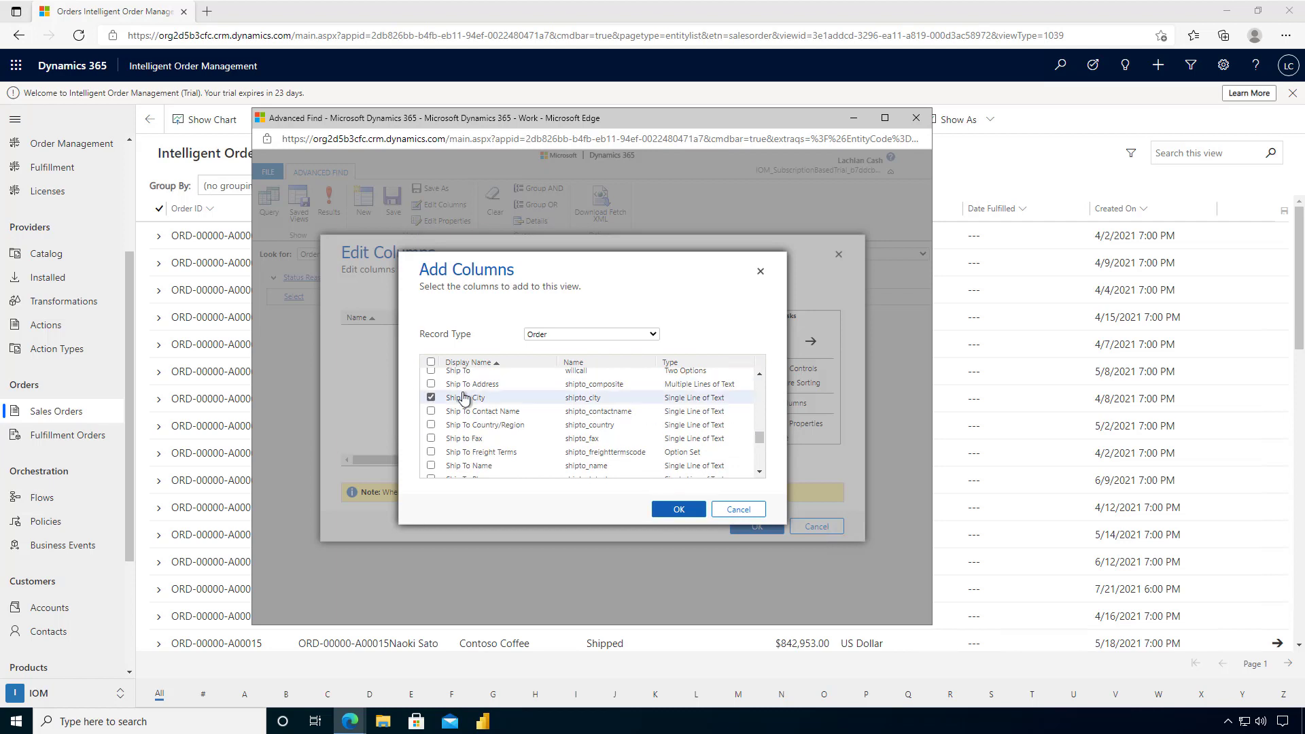
click(679, 510)
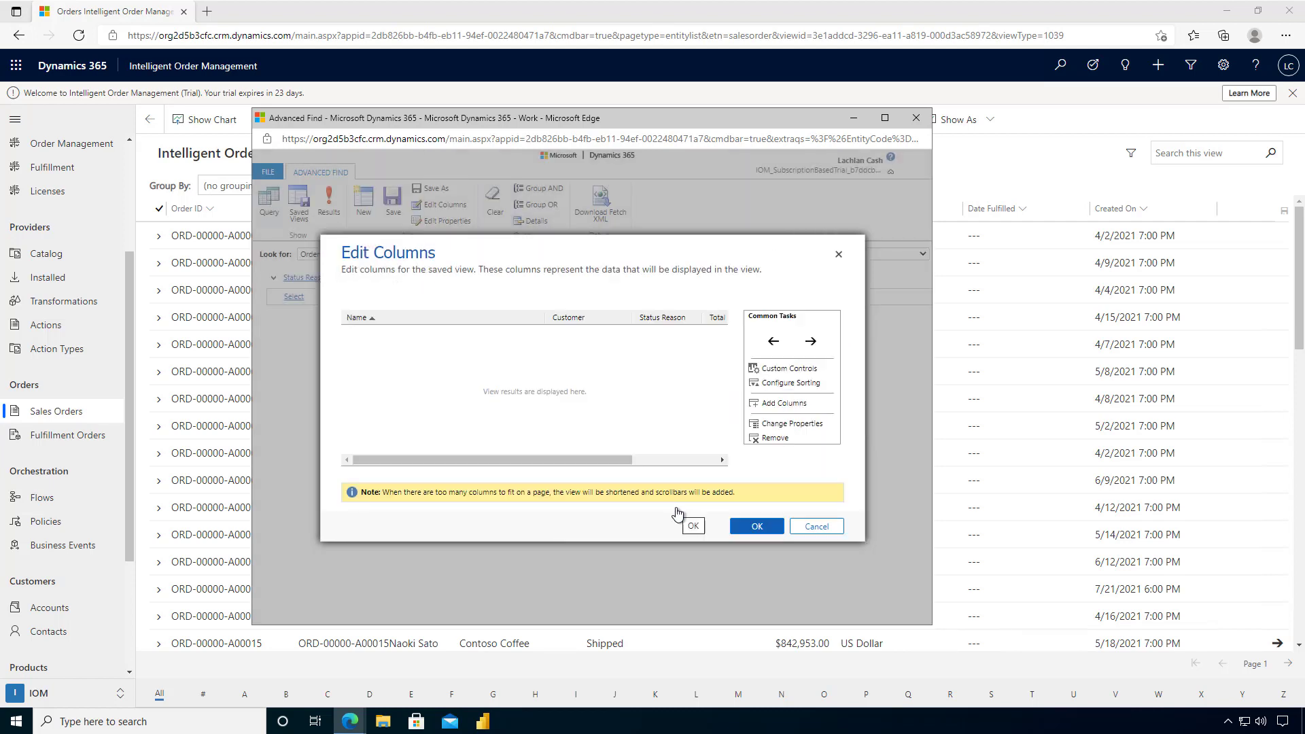
drag(609, 461, 692, 460)
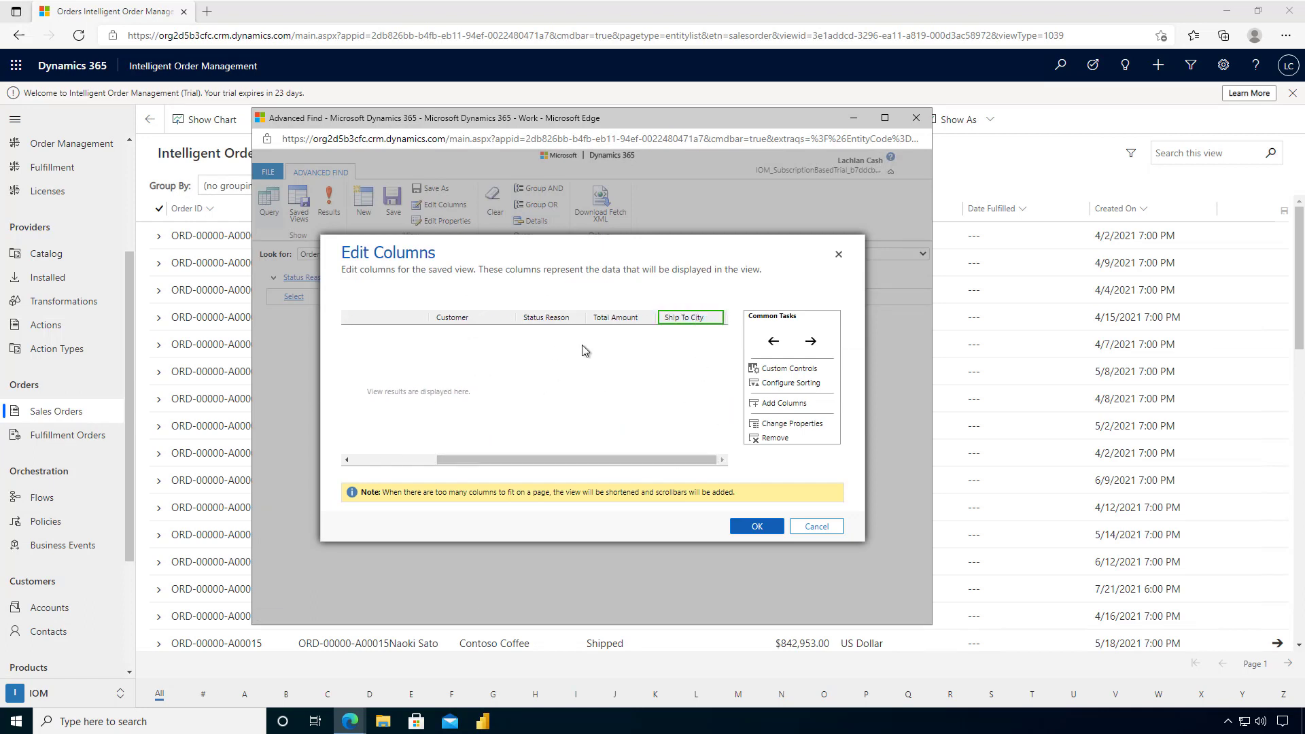
click(756, 527)
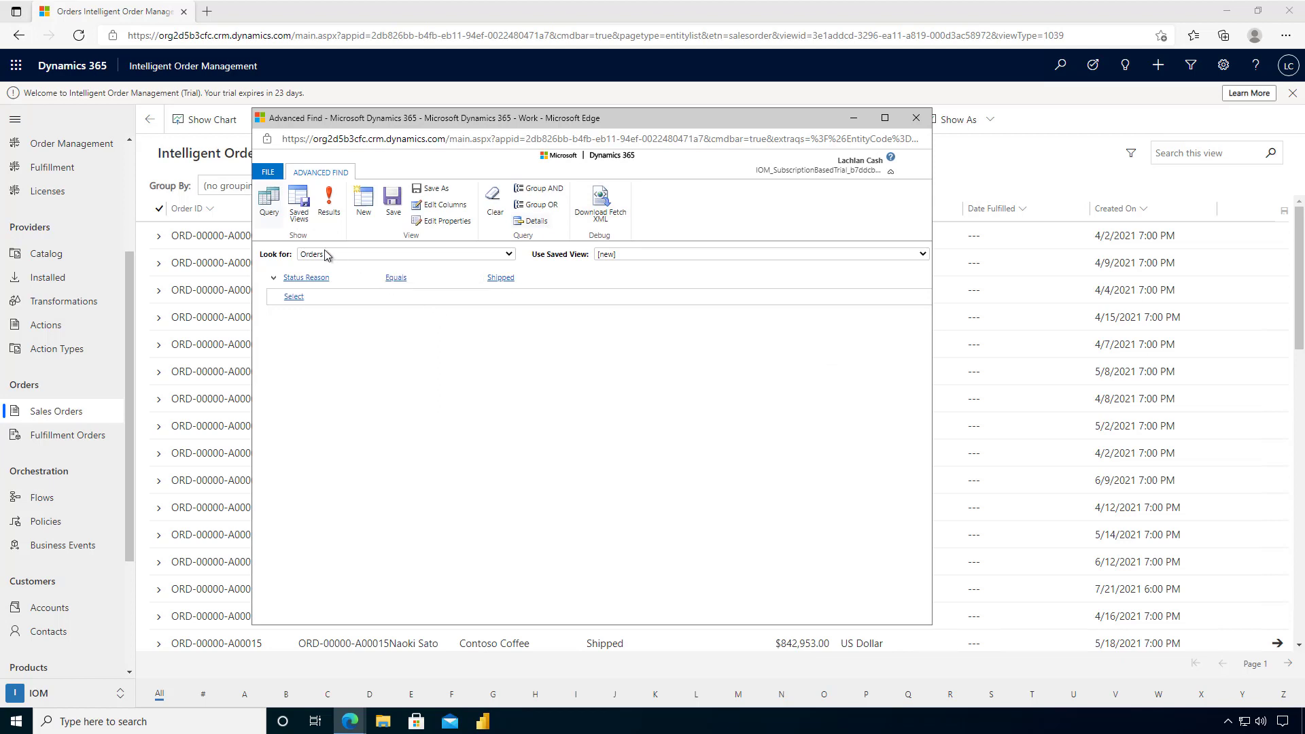
Step: Save the query as a new view named "Shipped Orders" and close the Advanced Find window
click(435, 196)
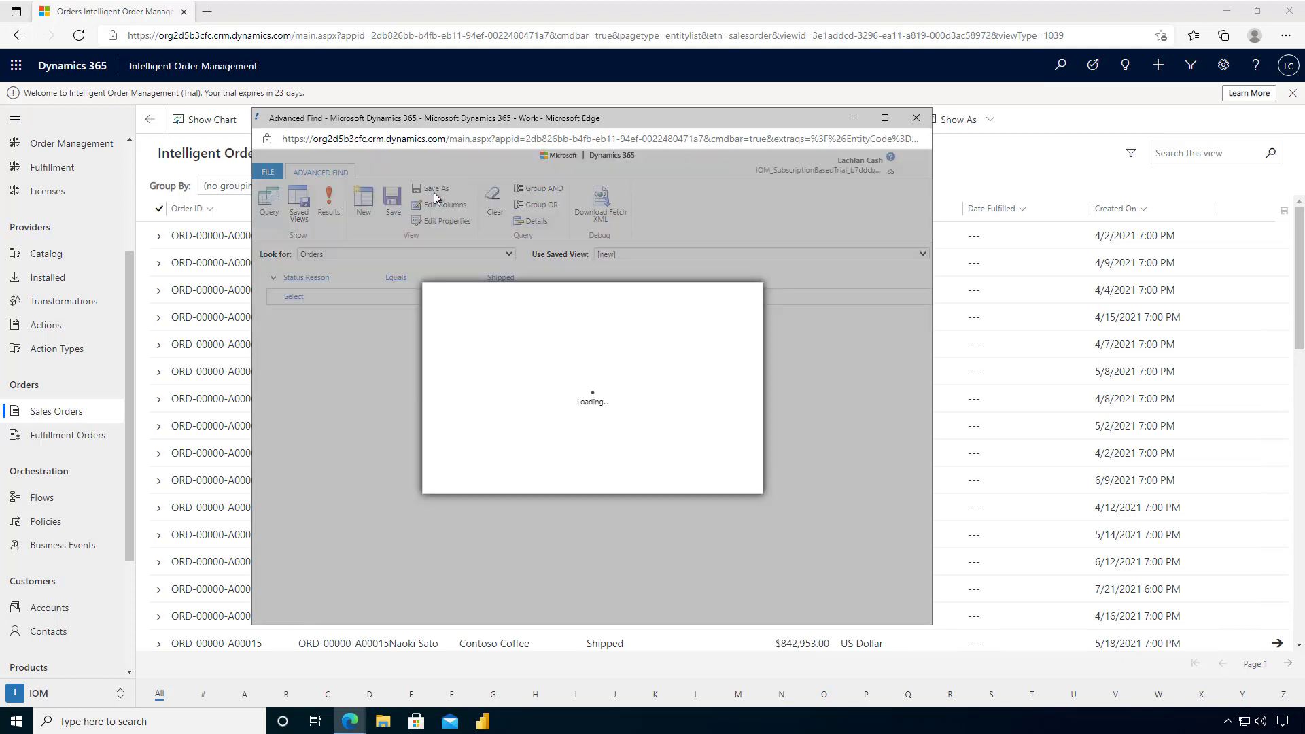
click(495, 386)
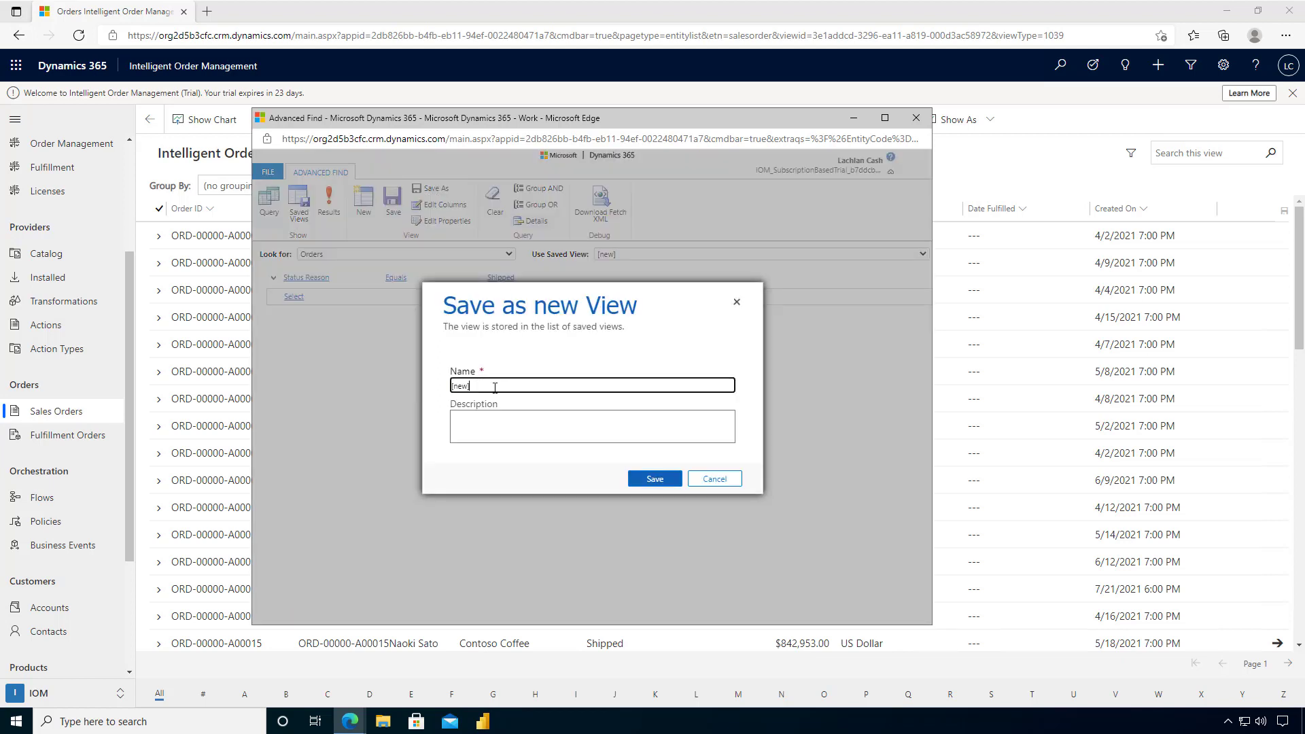
text(shipped Orders)
click(653, 479)
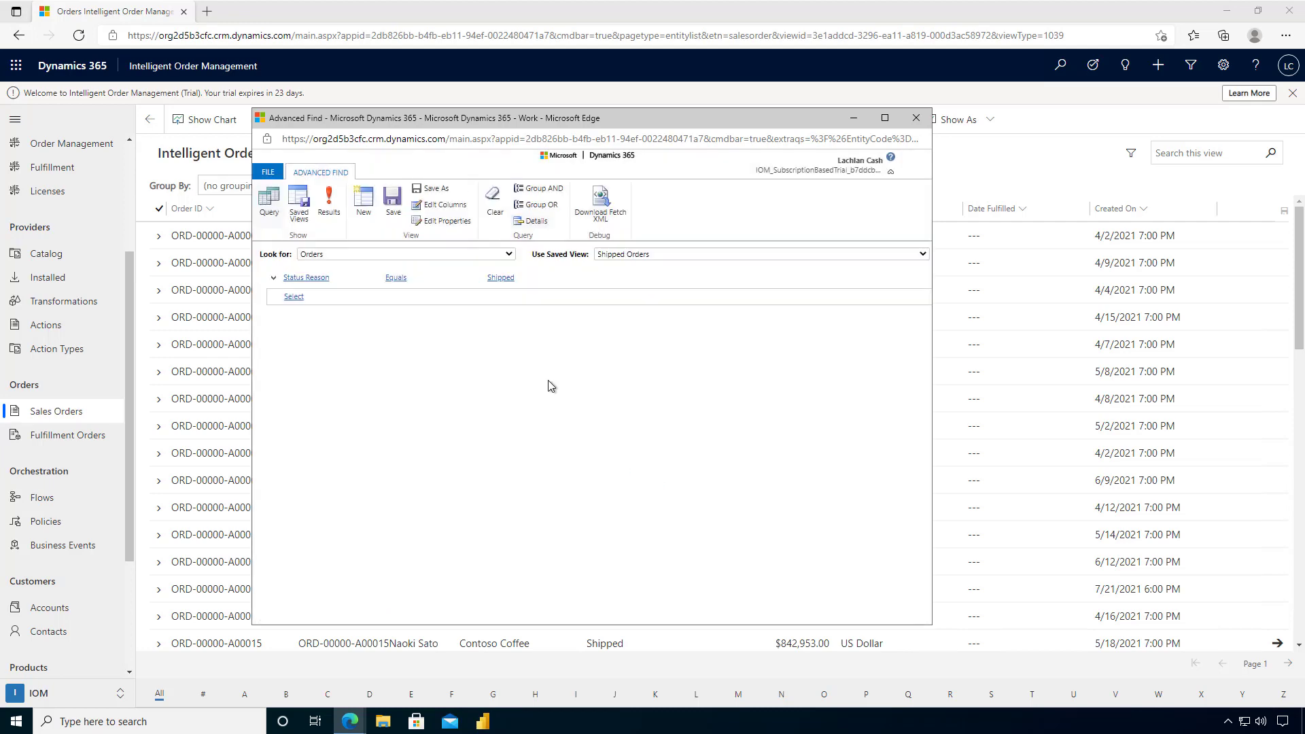
click(916, 118)
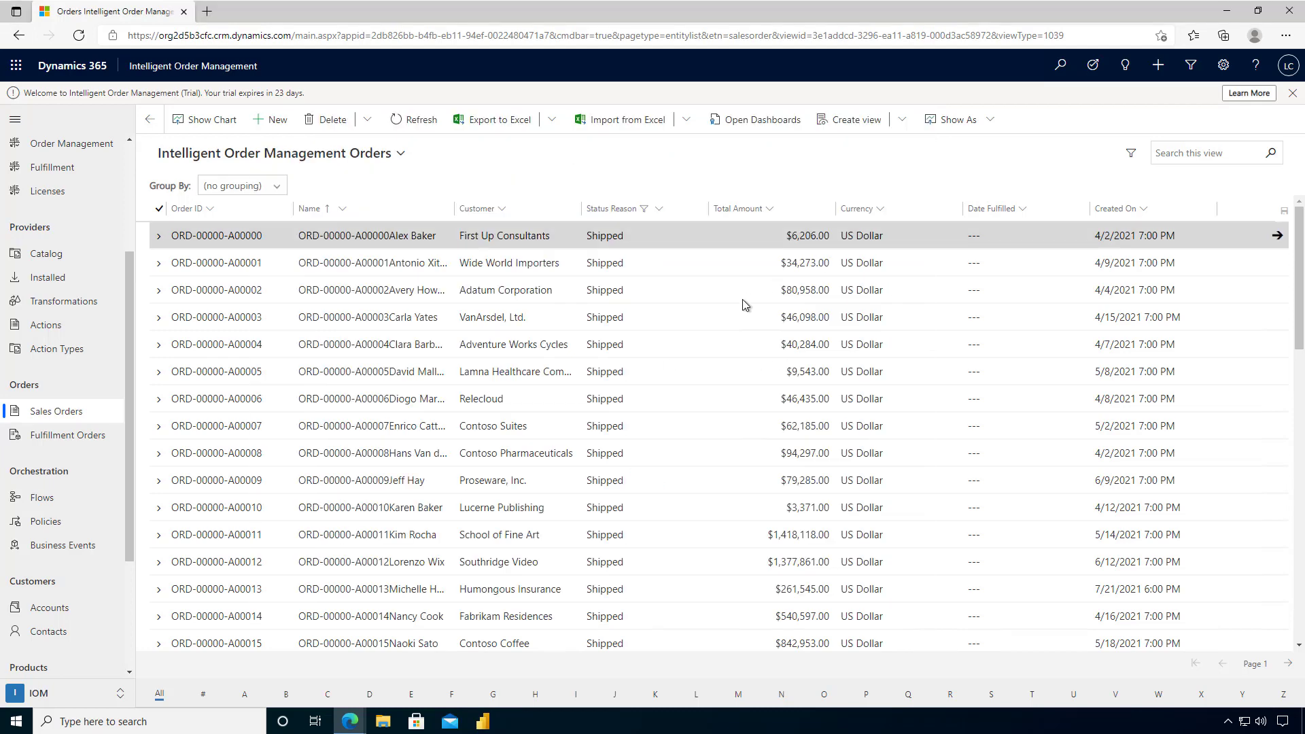
Step: Switch the sales orders list to the personal Shipped Orders view and list the available views again
click(407, 156)
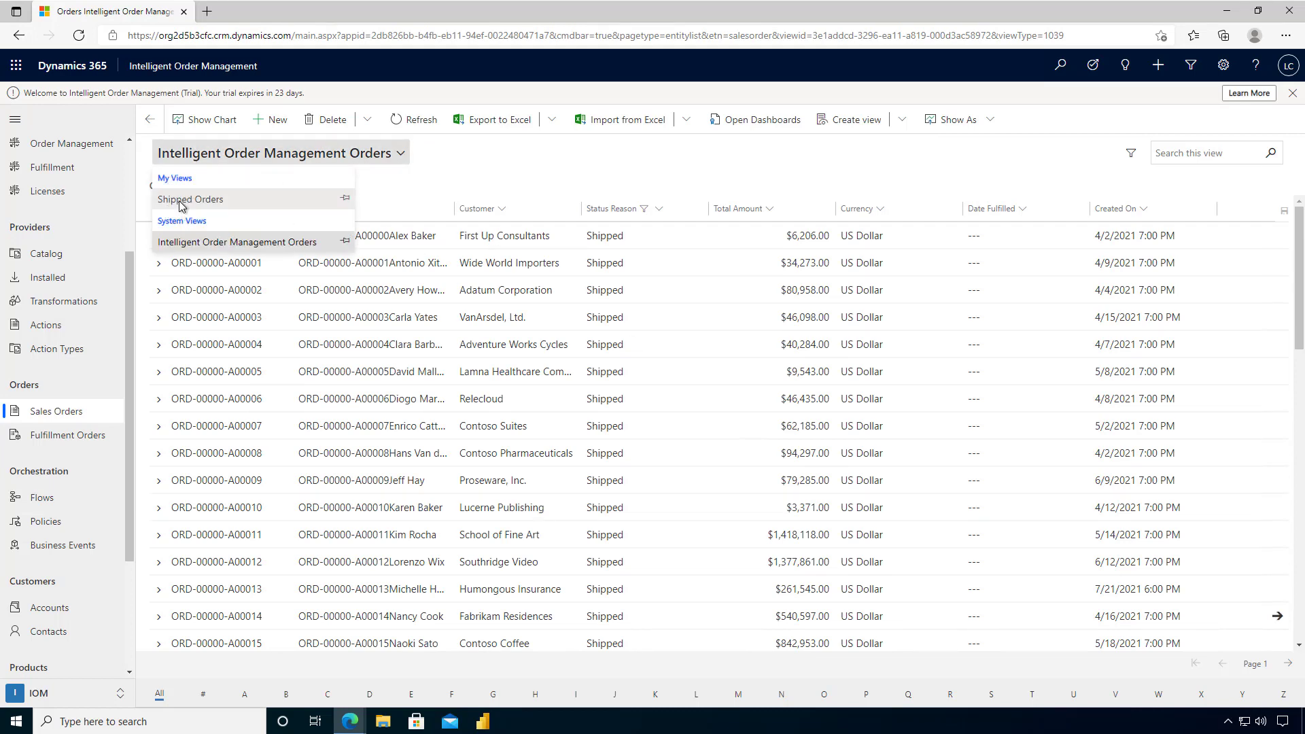
click(182, 202)
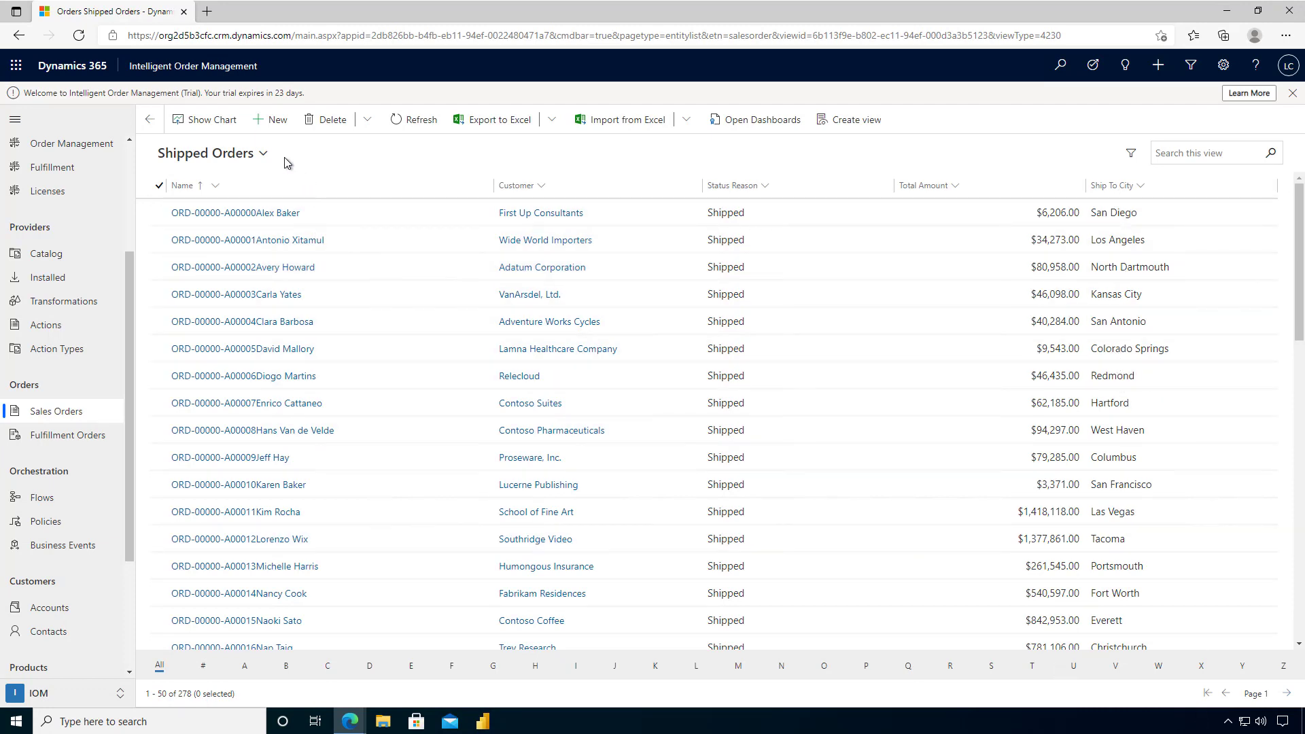
click(264, 153)
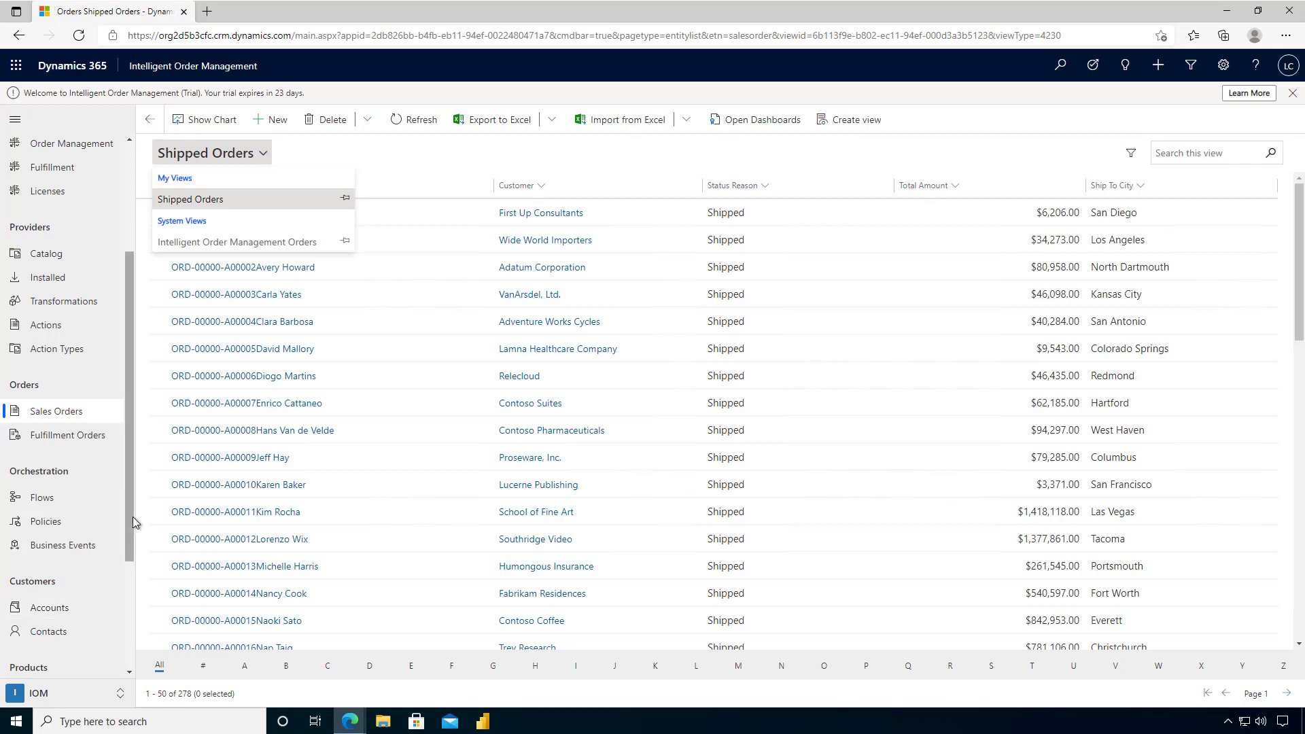
Step: Open the Products list and look at the personal and system views available for it
scroll(133, 522, down, 3)
click(77, 571)
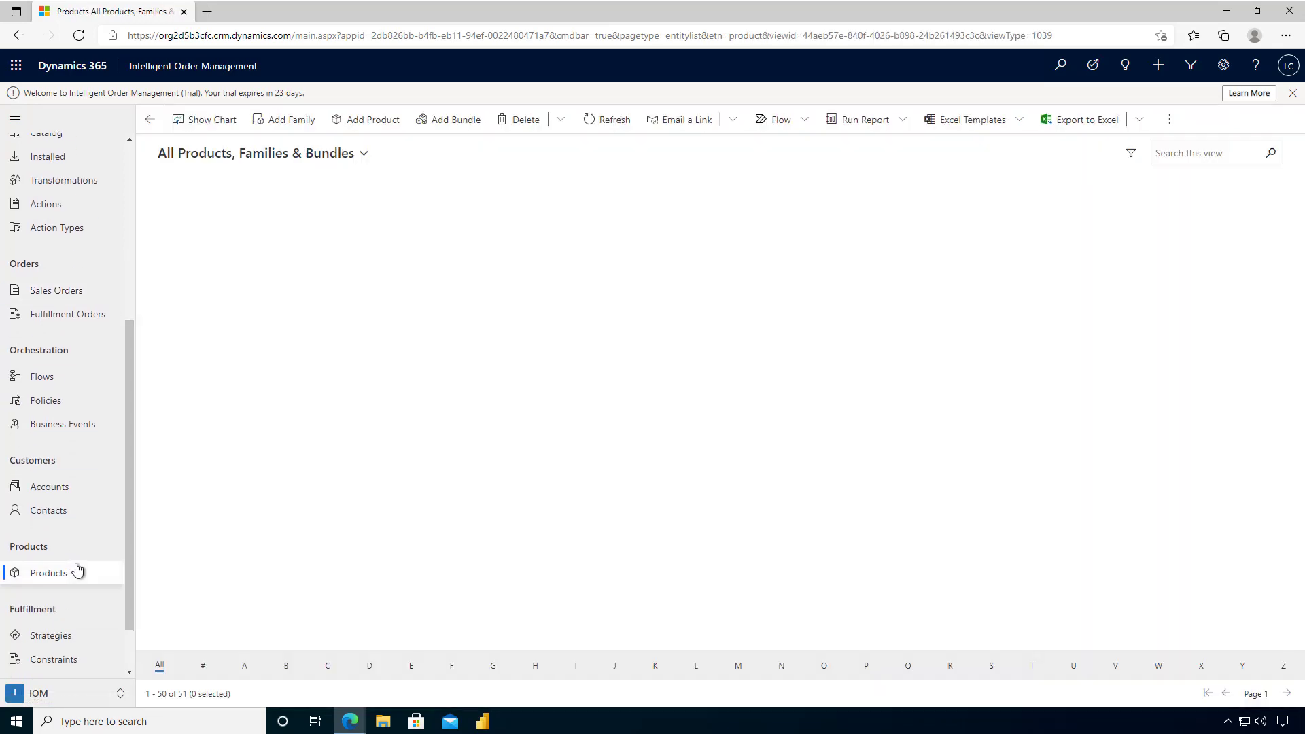
click(283, 161)
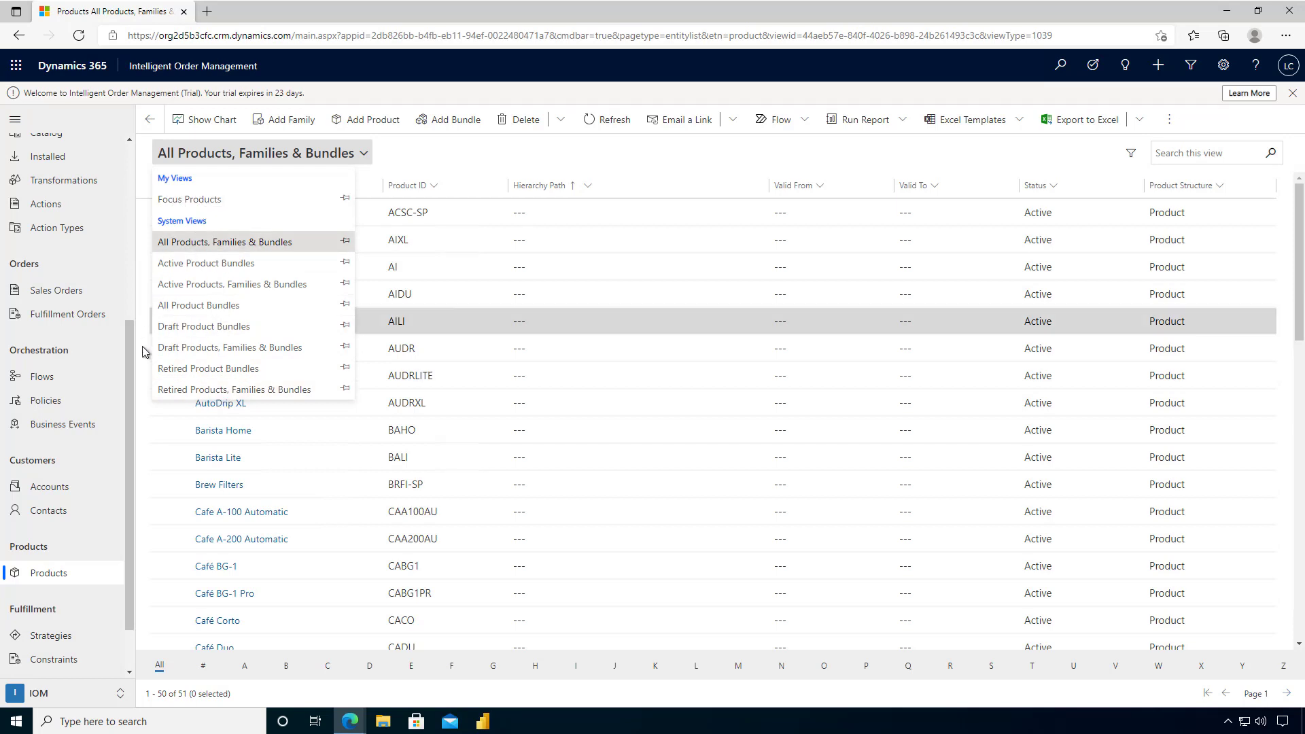
Step: Return to the sales orders and pin the Shipped Orders view as the default view
click(130, 371)
drag(130, 371, 88, 355)
click(82, 342)
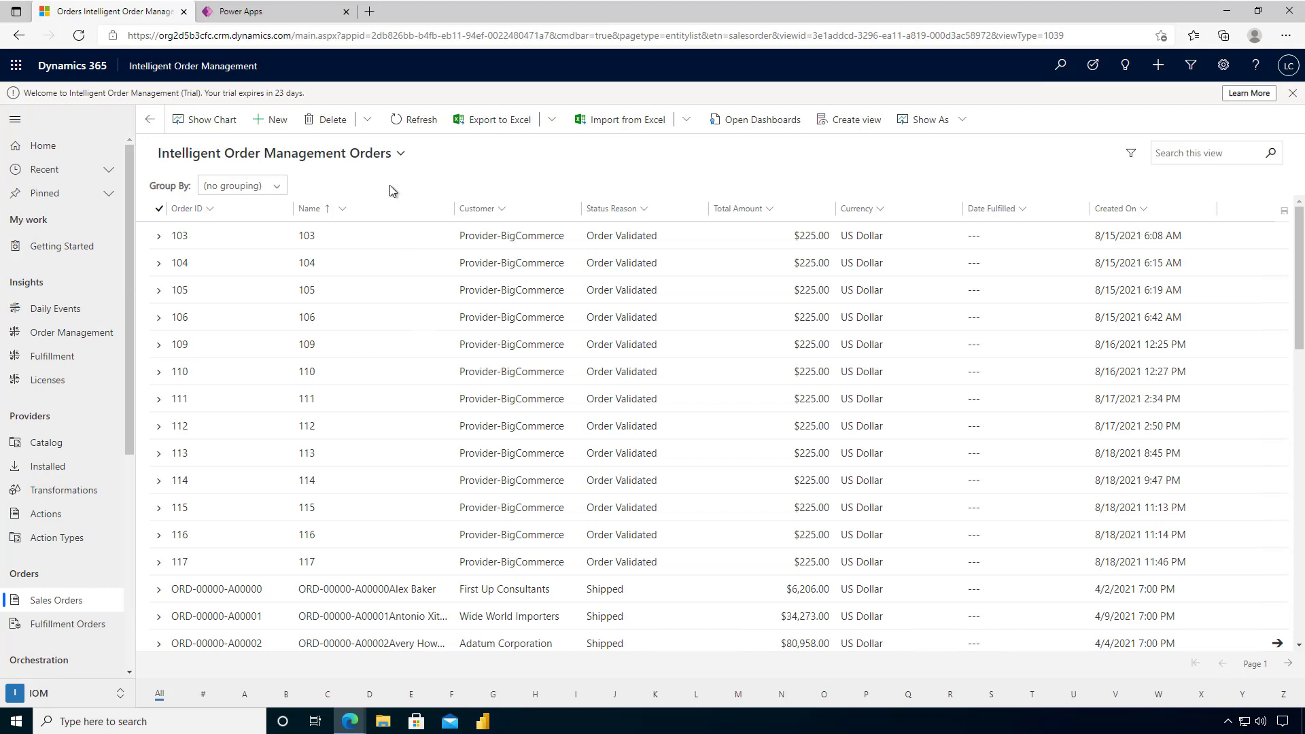
click(402, 155)
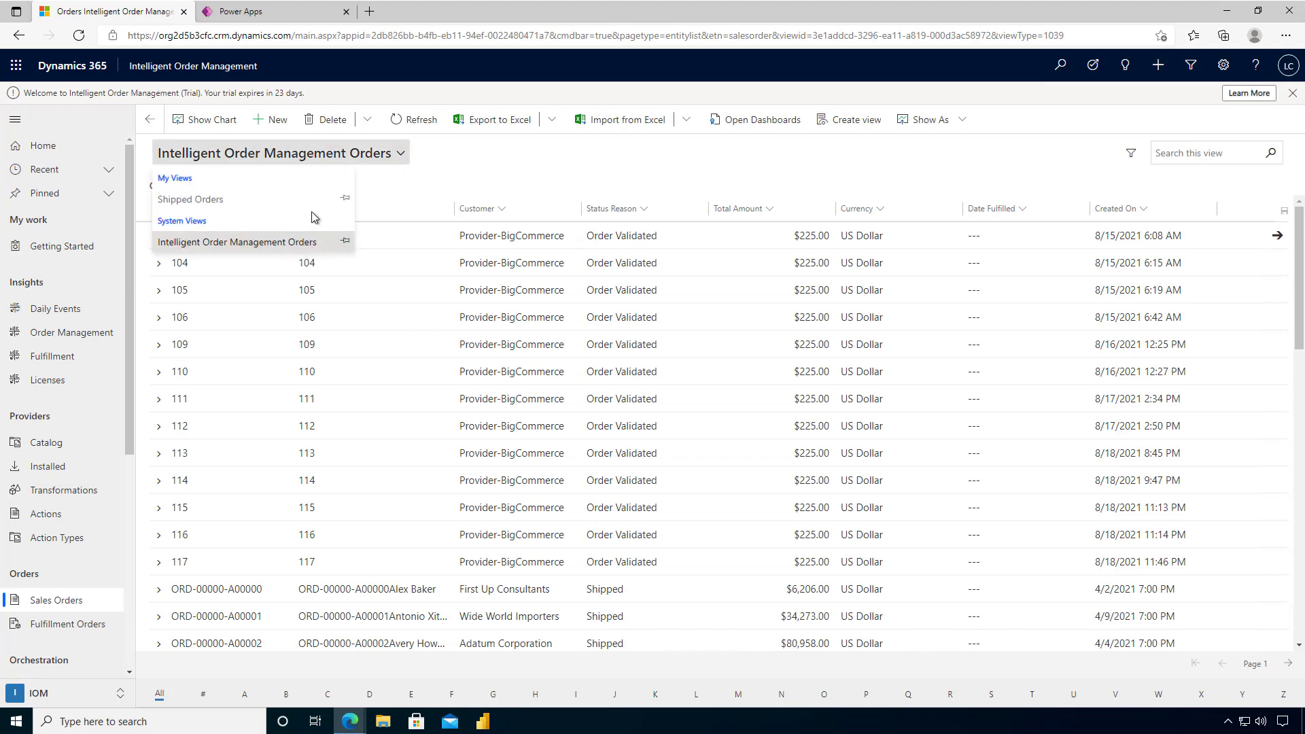
click(347, 204)
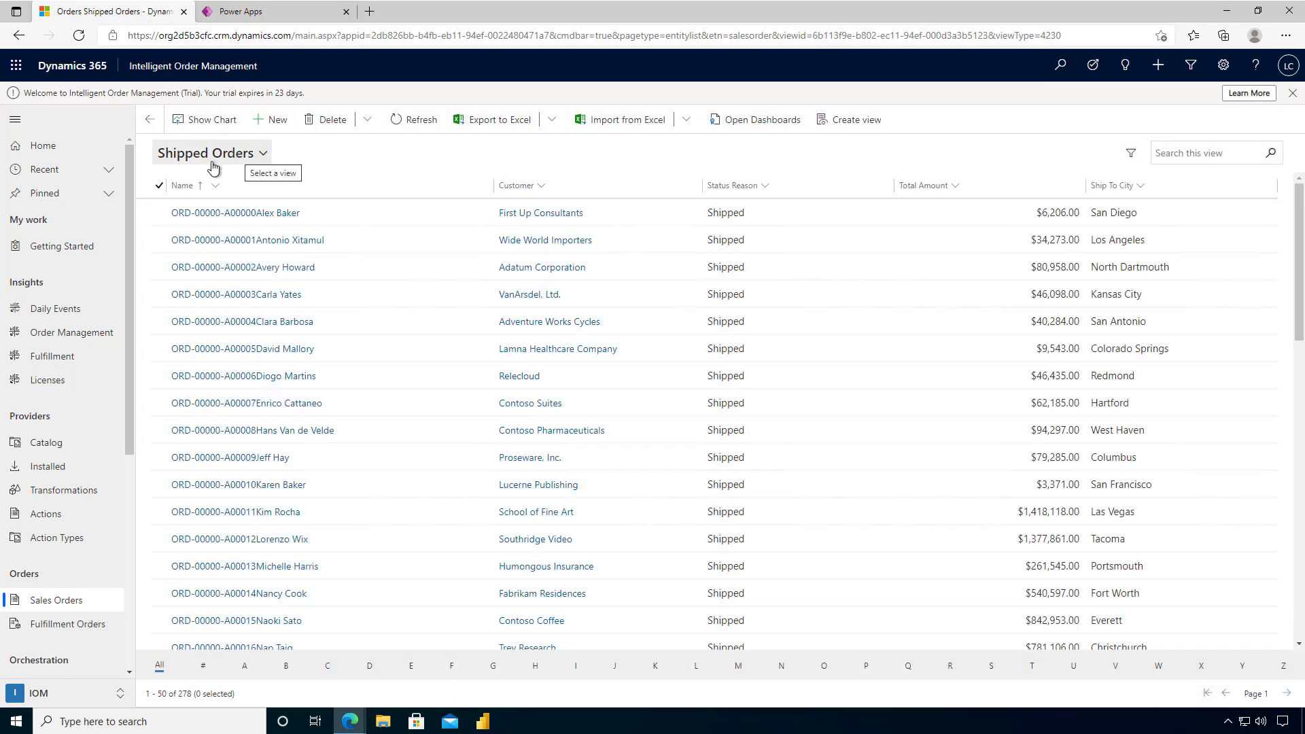
Step: Open the Fulfillment Orders list and return to Sales Orders to check which view loads by default
drag(129, 435, 129, 458)
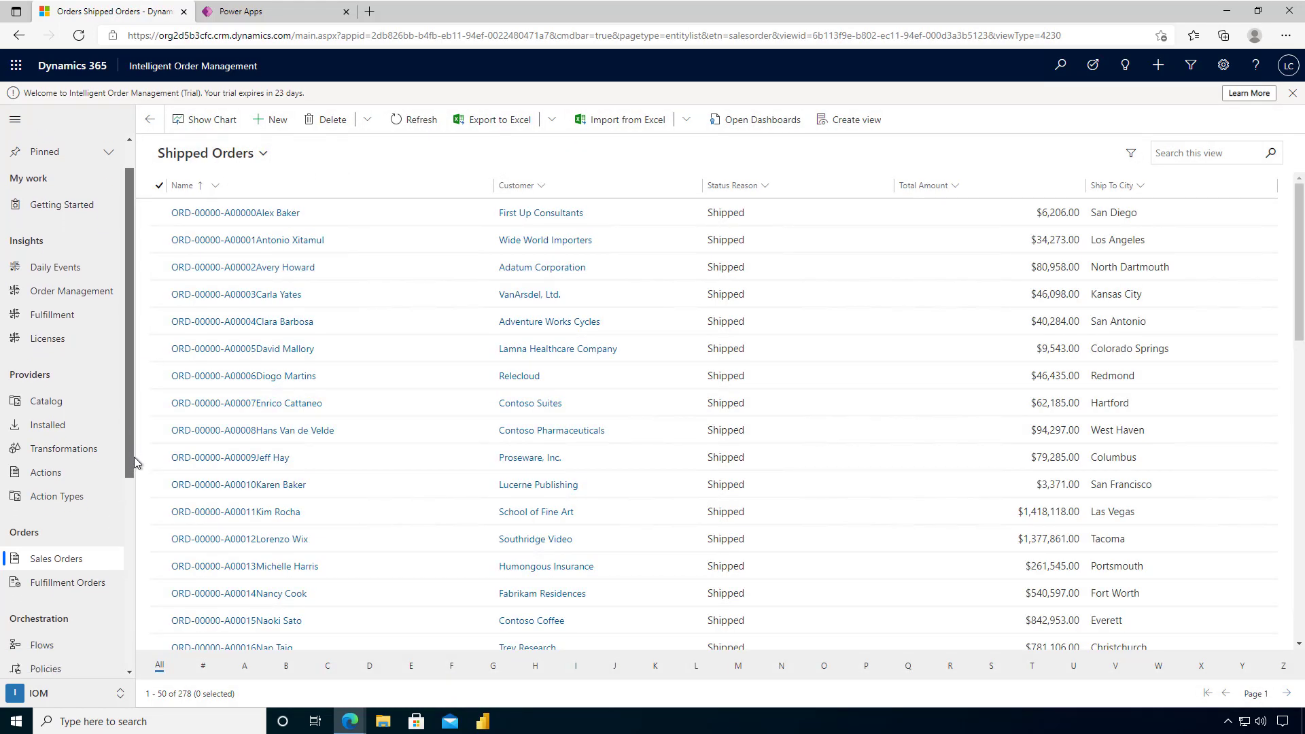
click(76, 583)
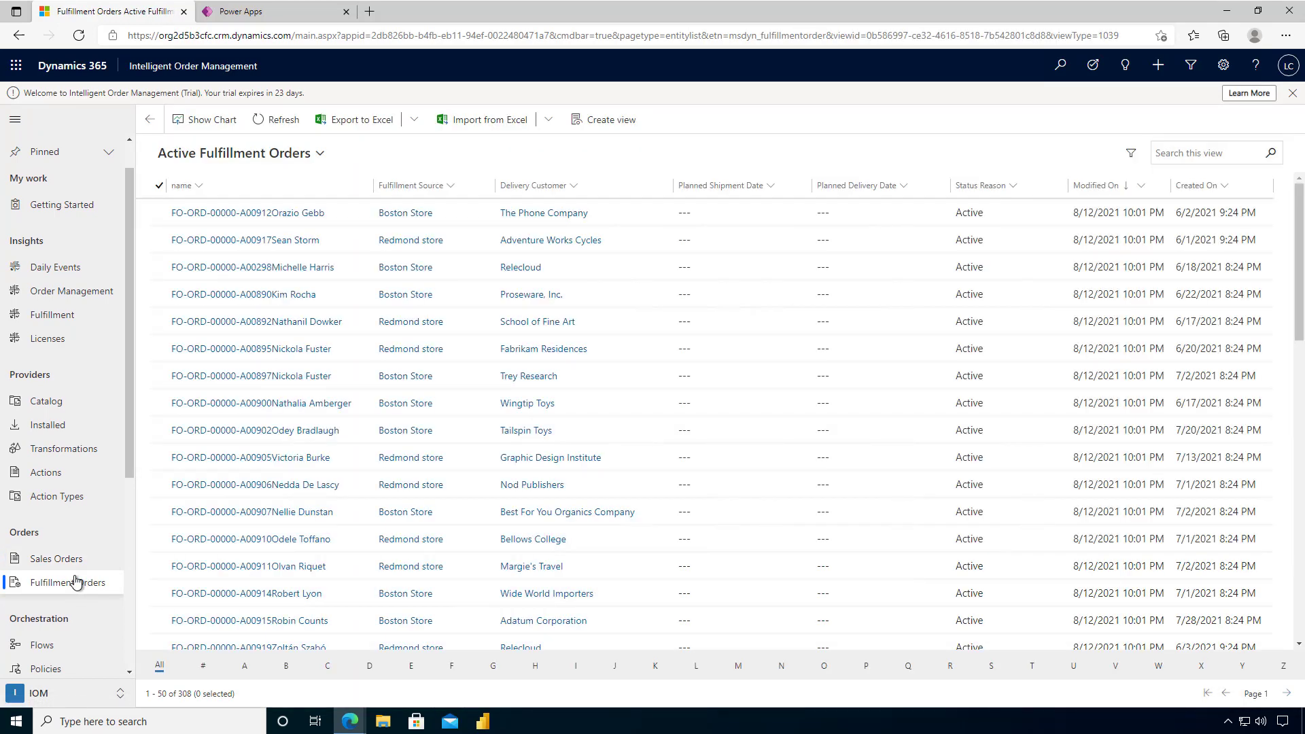
click(66, 561)
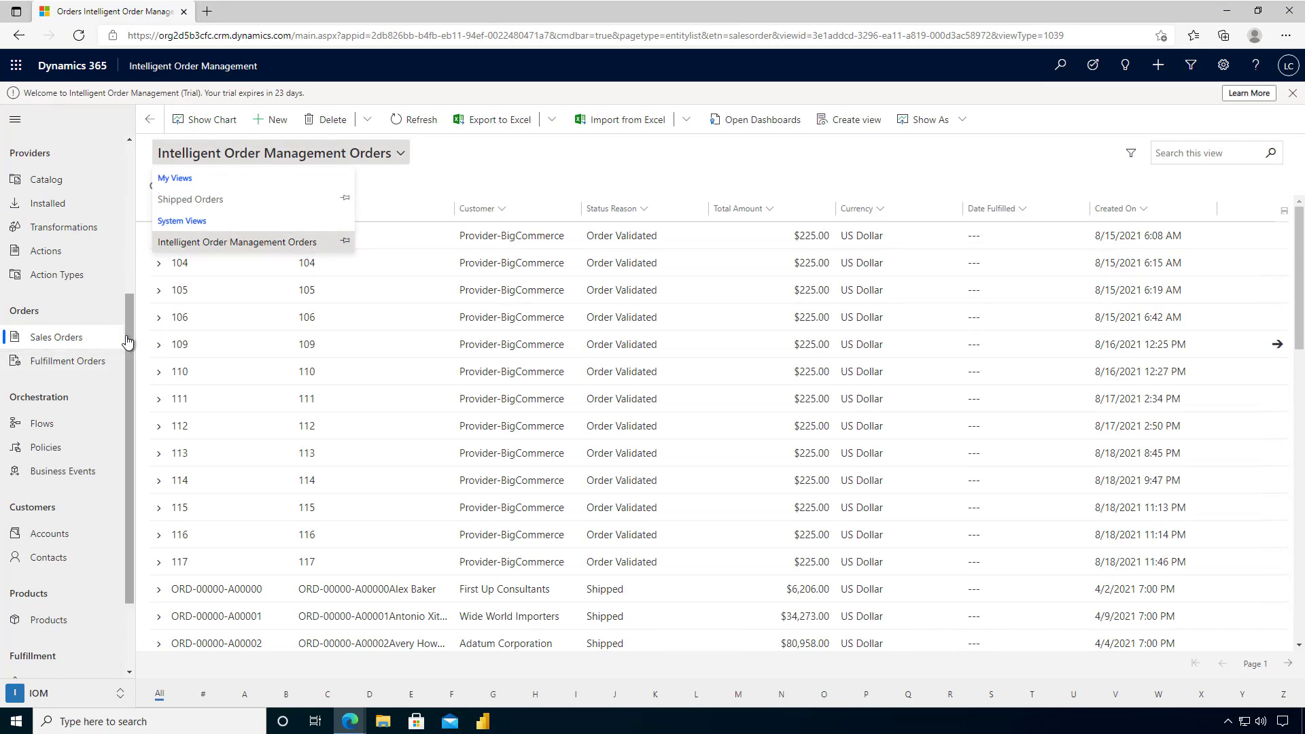
Step: Open the Power Apps maker portal (make.powerapps.com) in a new browser tab and go to the Dataverse tables list
click(207, 10)
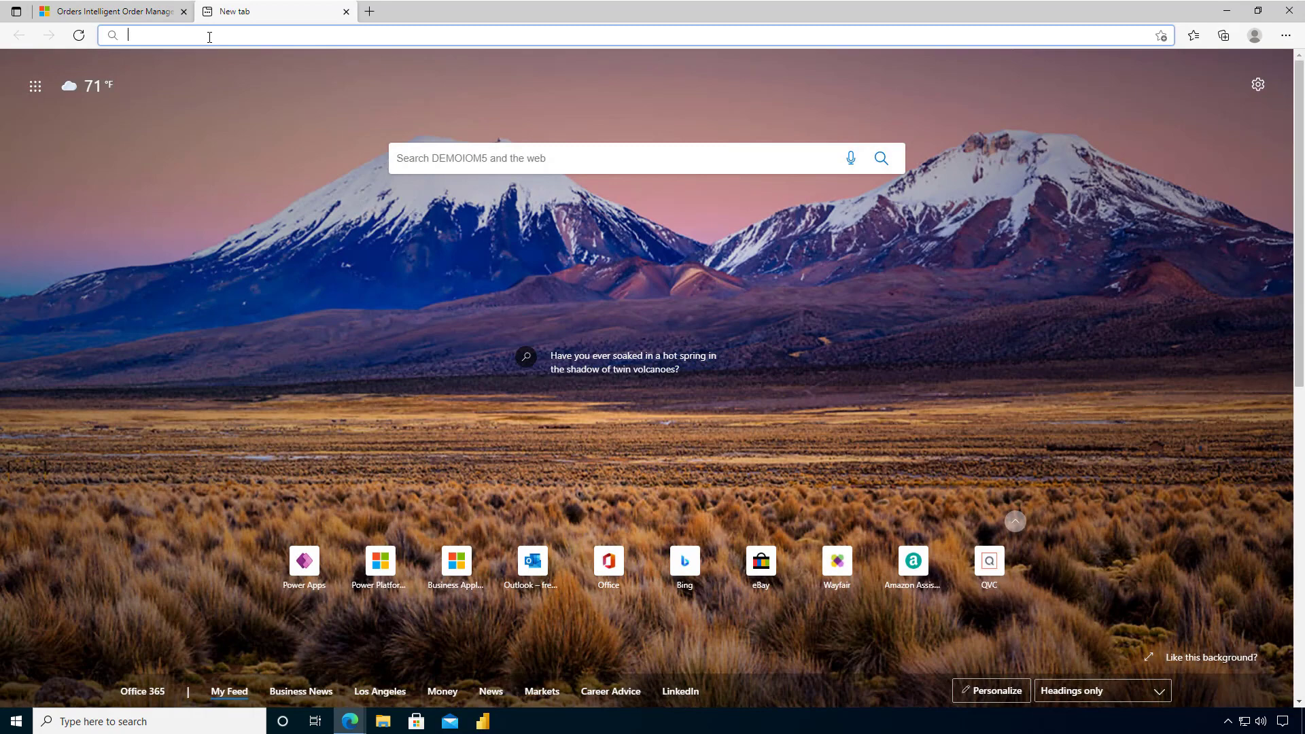
text(make)
key(Return)
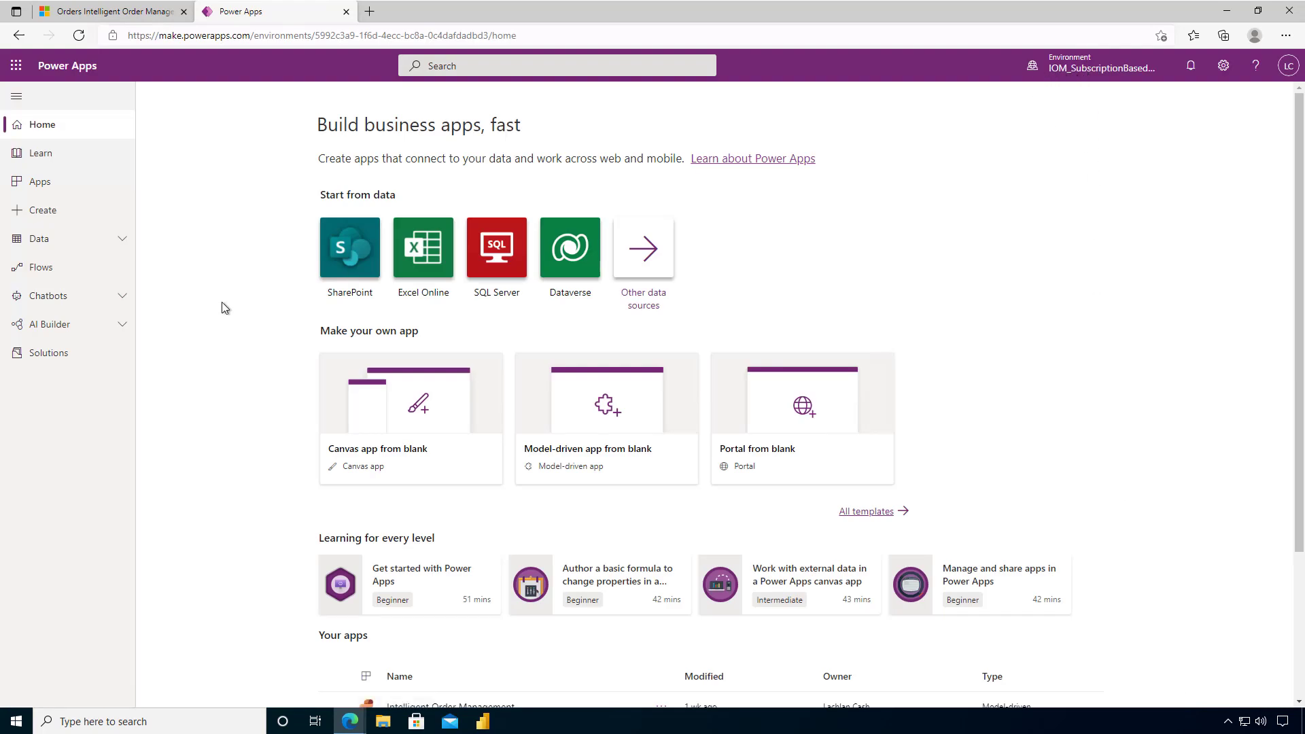
click(122, 241)
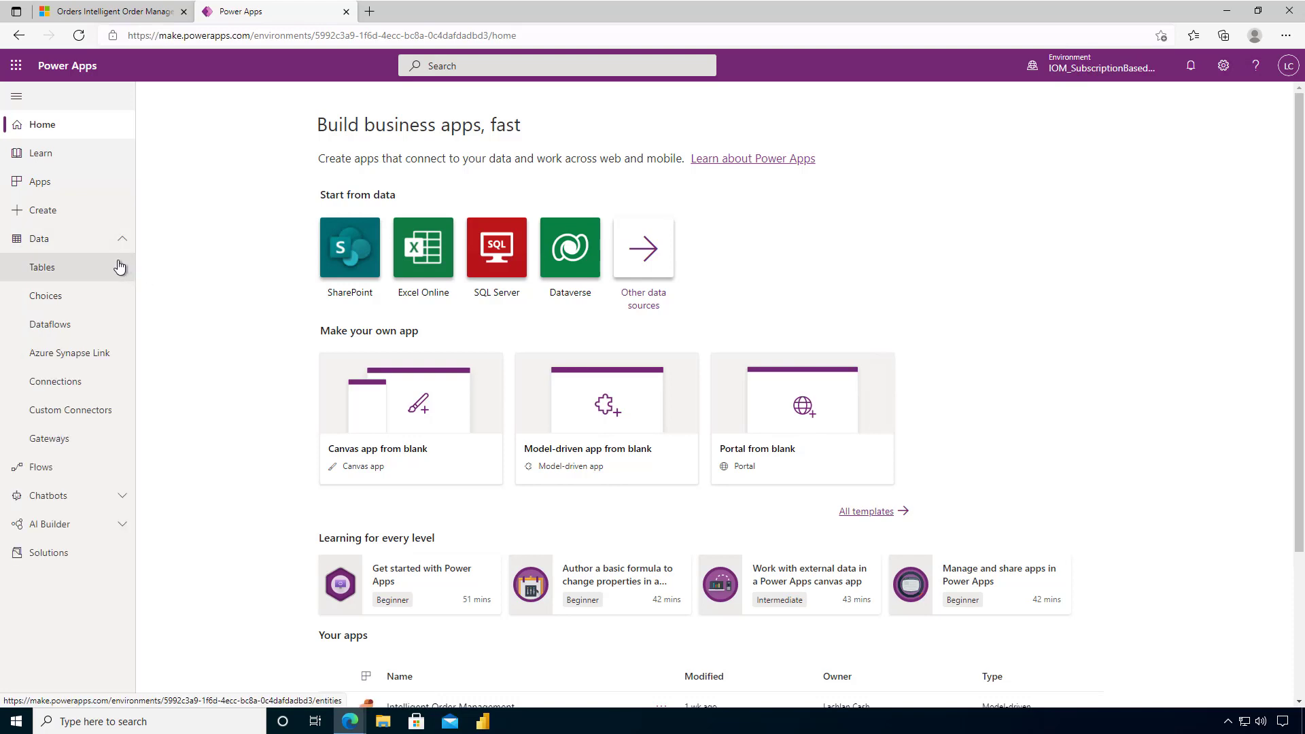
click(74, 272)
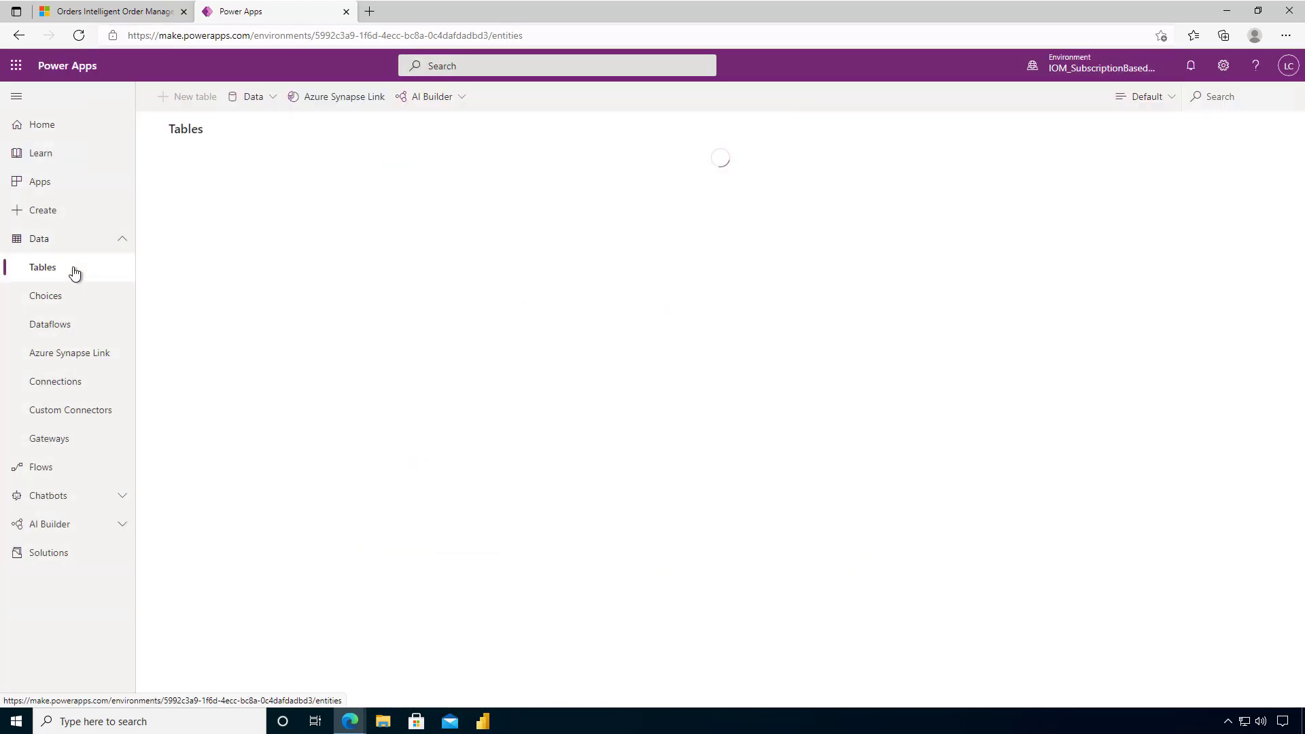
Step: Show all tables, find the Order table by searching for Order, and look at its Intelligent Order Management Orders view
click(1164, 100)
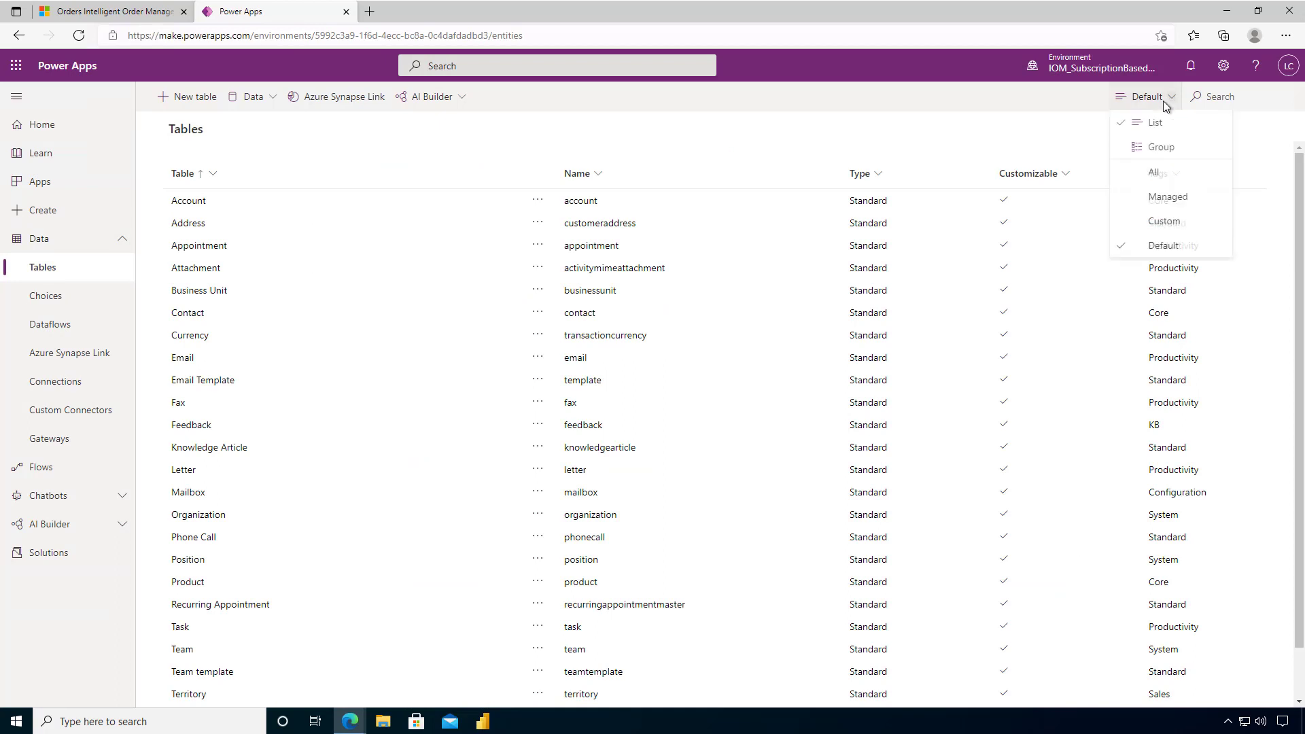
click(1213, 97)
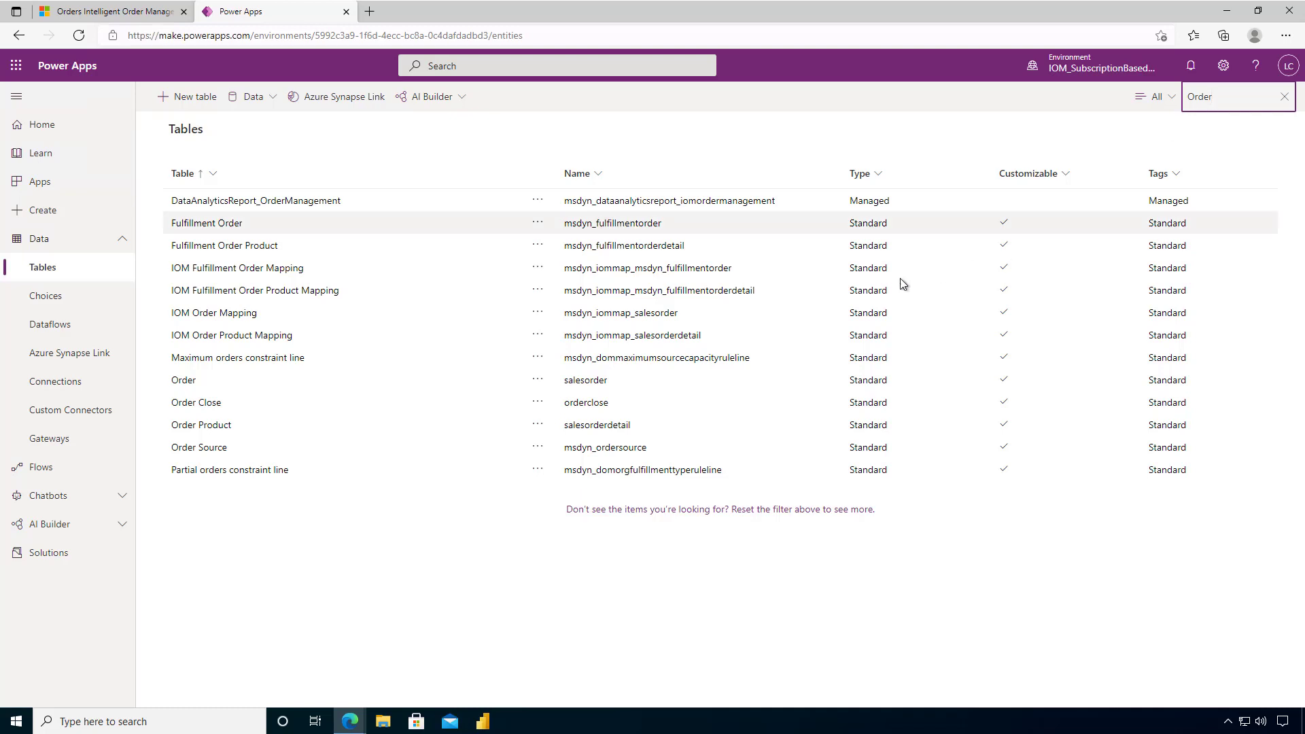
click(183, 383)
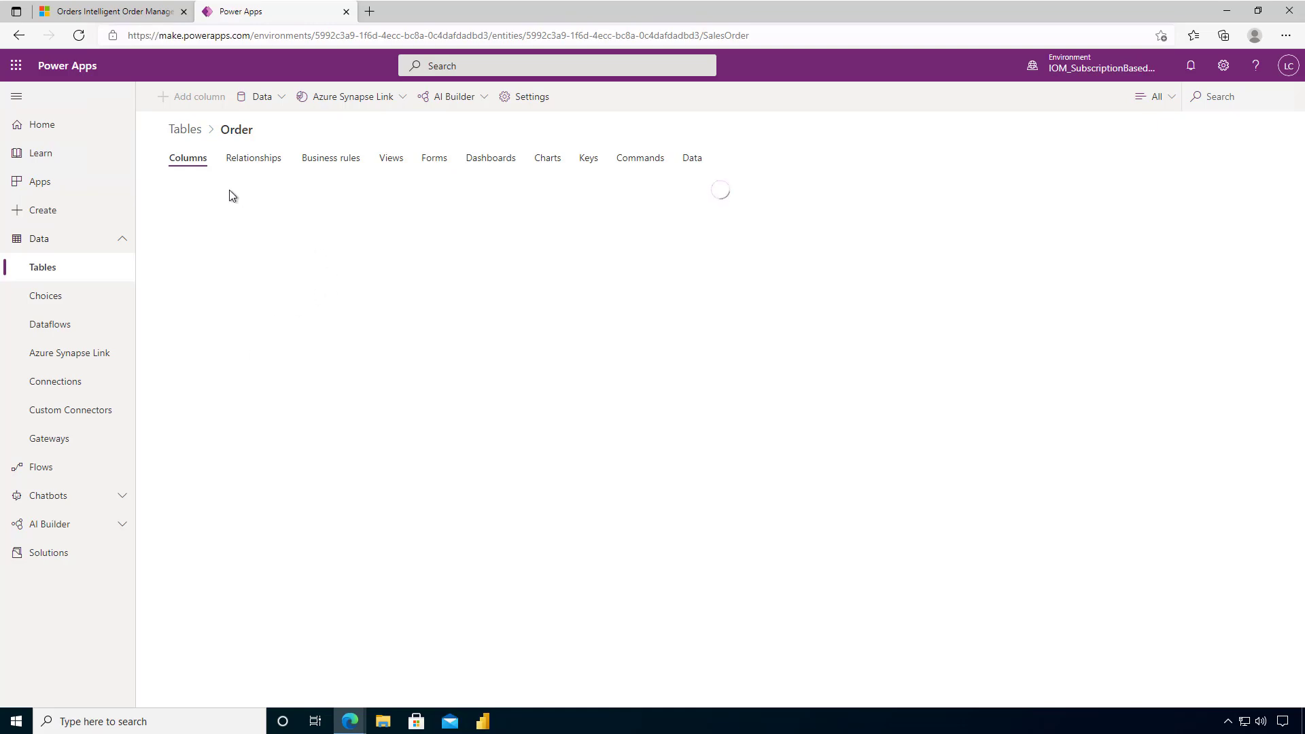
click(393, 162)
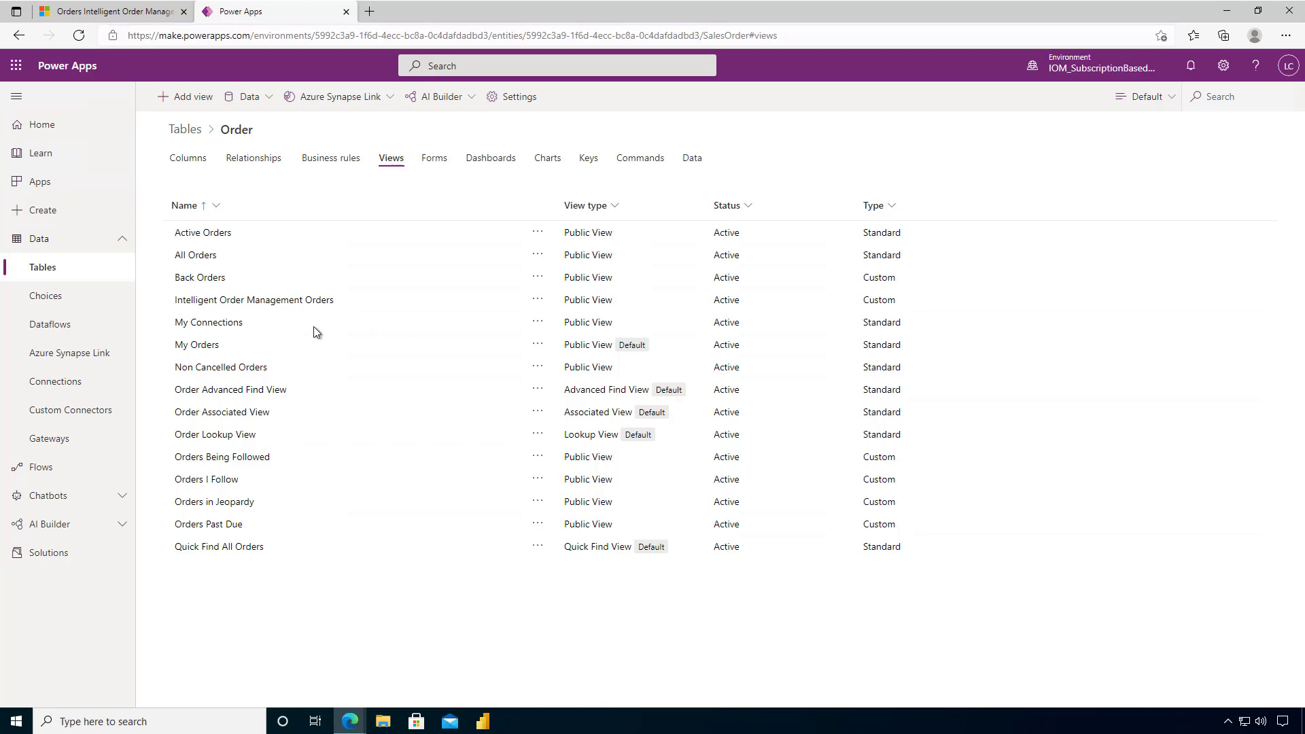
click(285, 304)
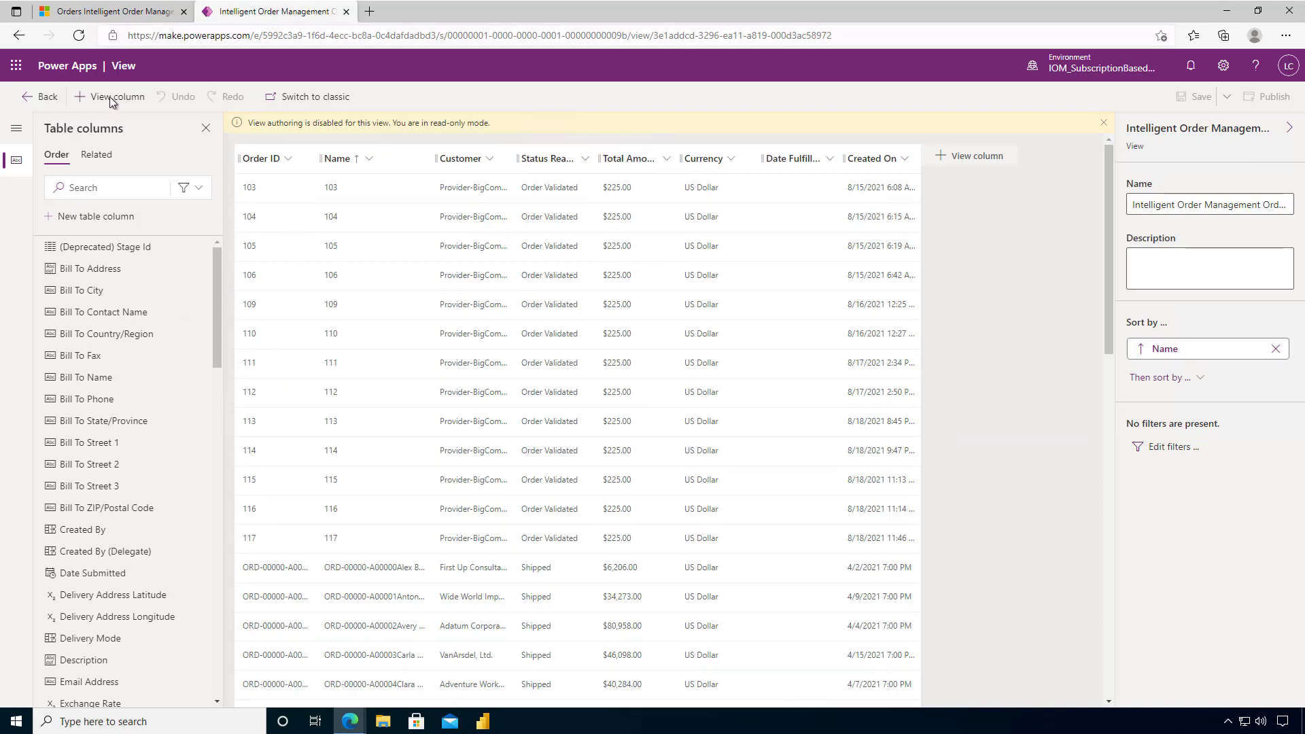
click(46, 98)
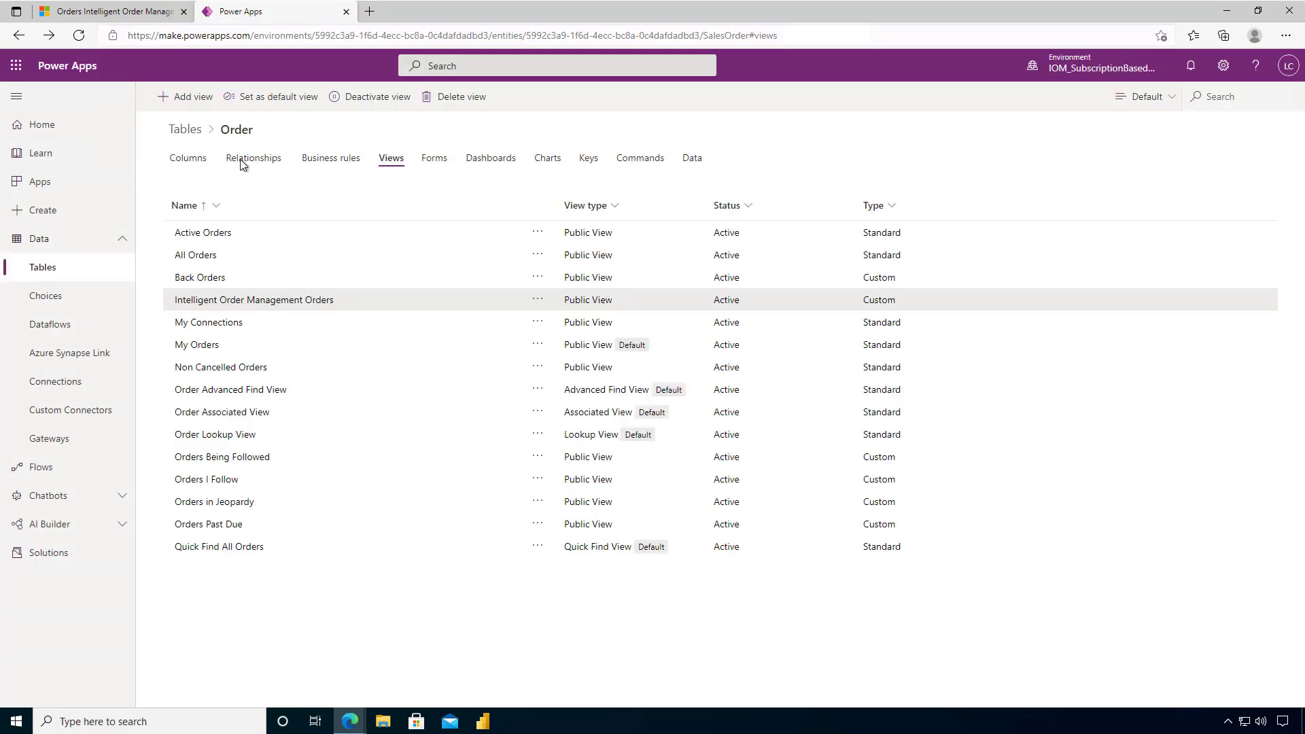
Step: Create an Order view named Global Shipped Orders and add the Status Reason, Total Amount and Ship To City columns
click(192, 96)
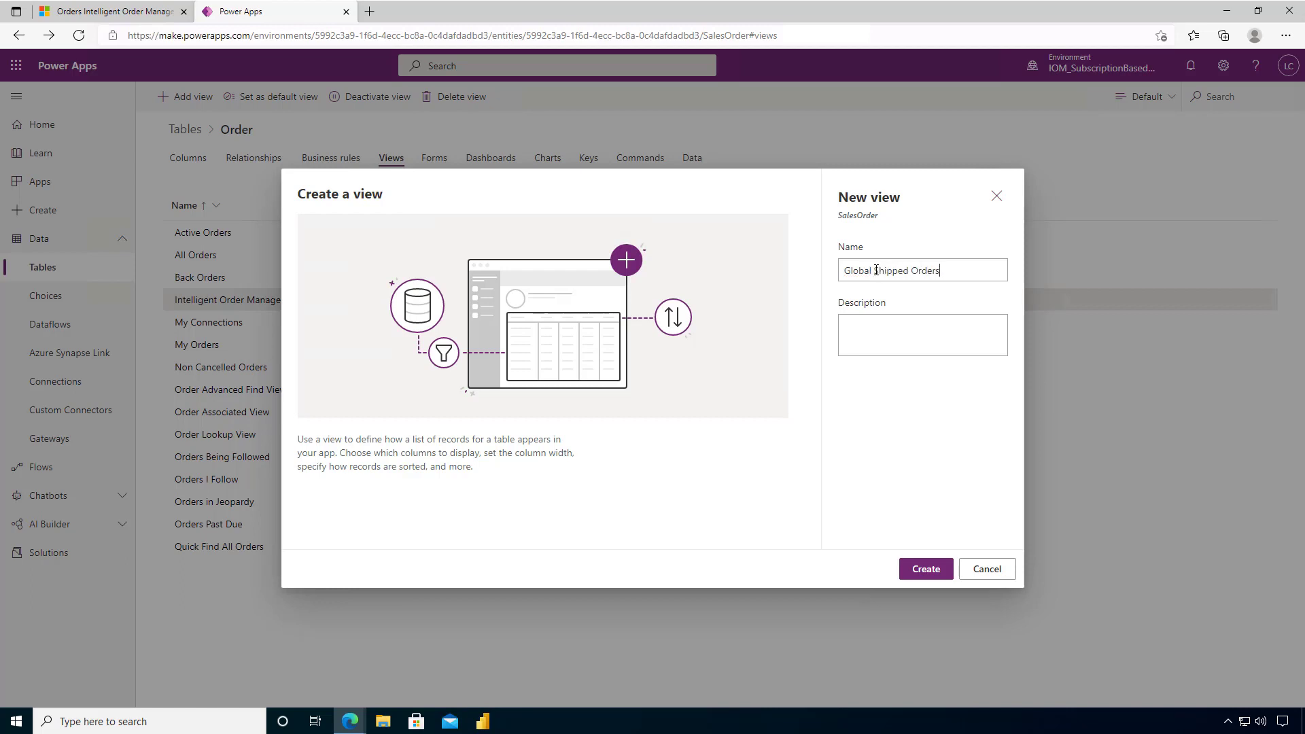
click(921, 569)
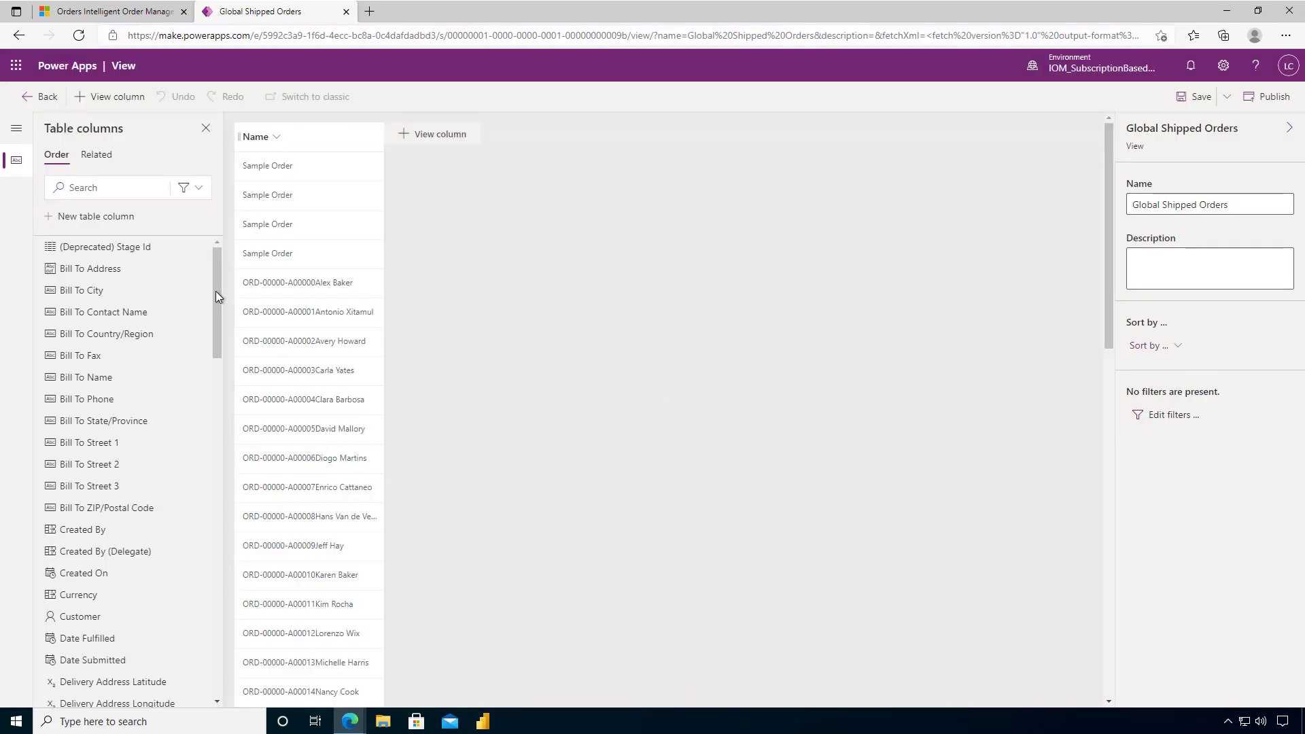
drag(219, 300, 258, 614)
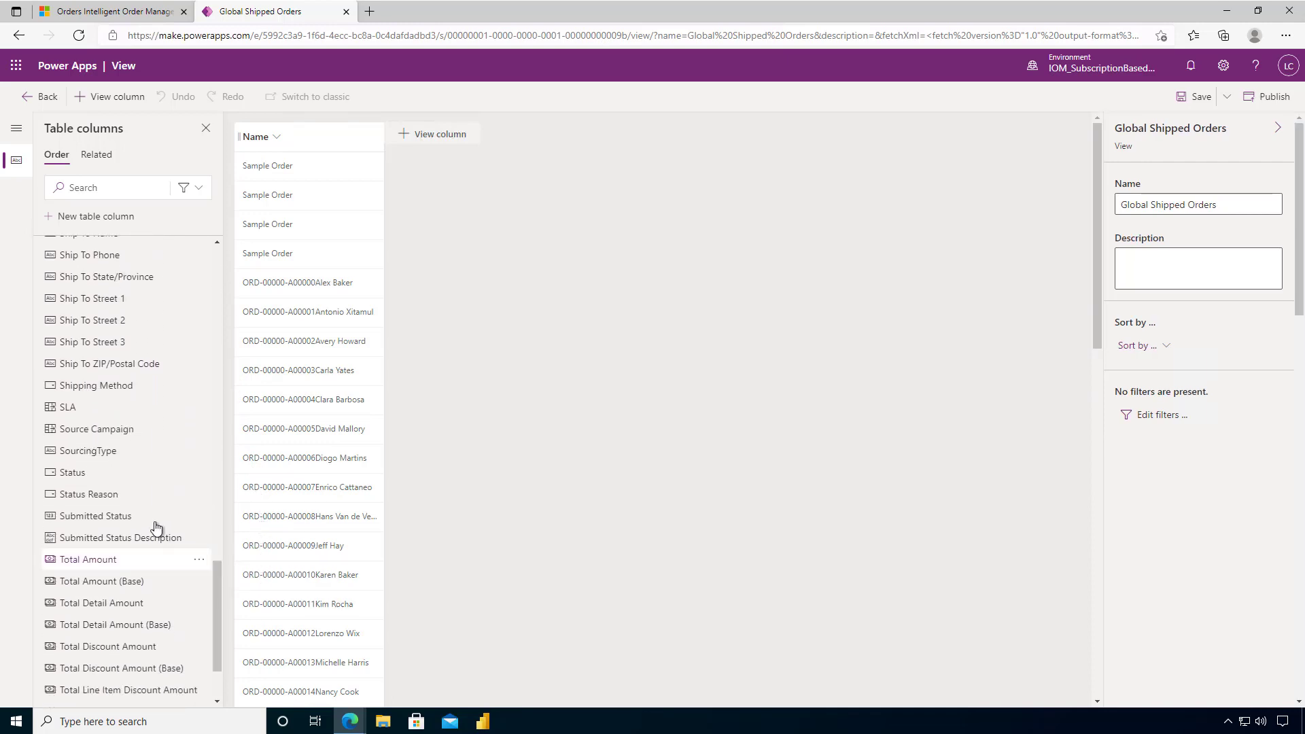
click(119, 502)
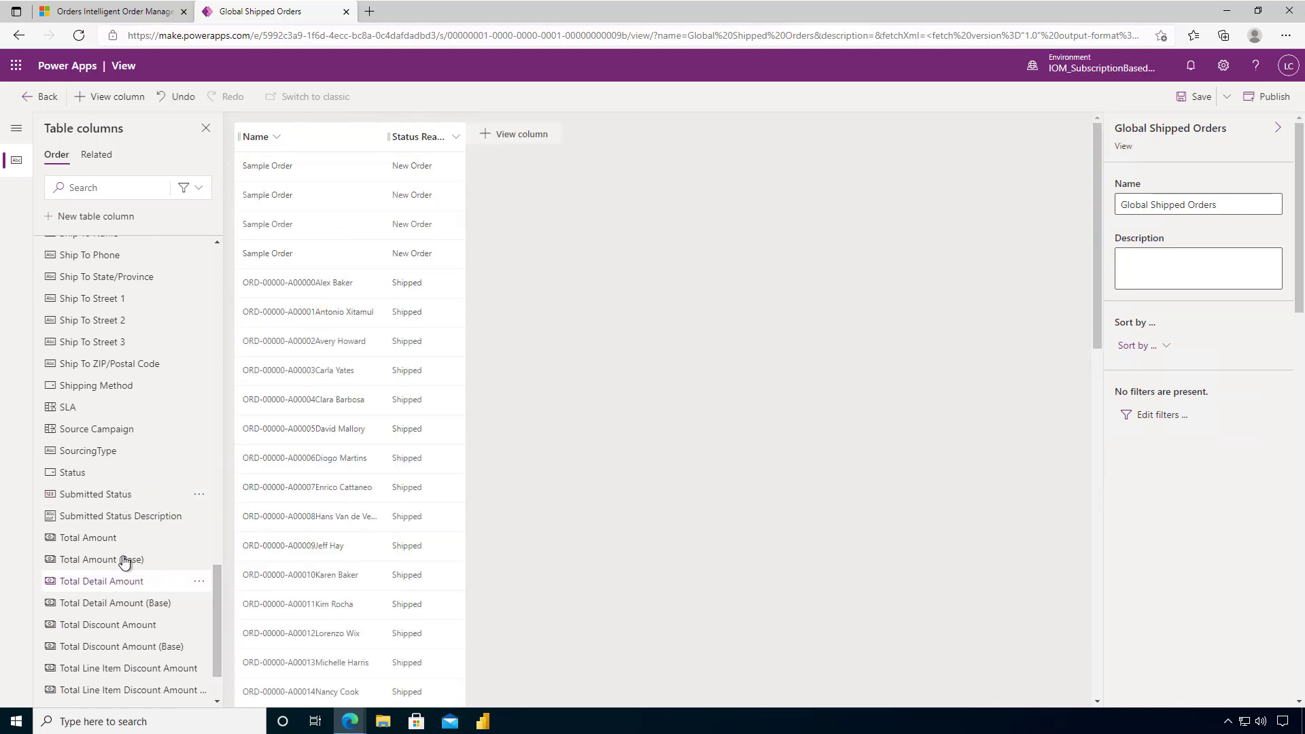
click(105, 541)
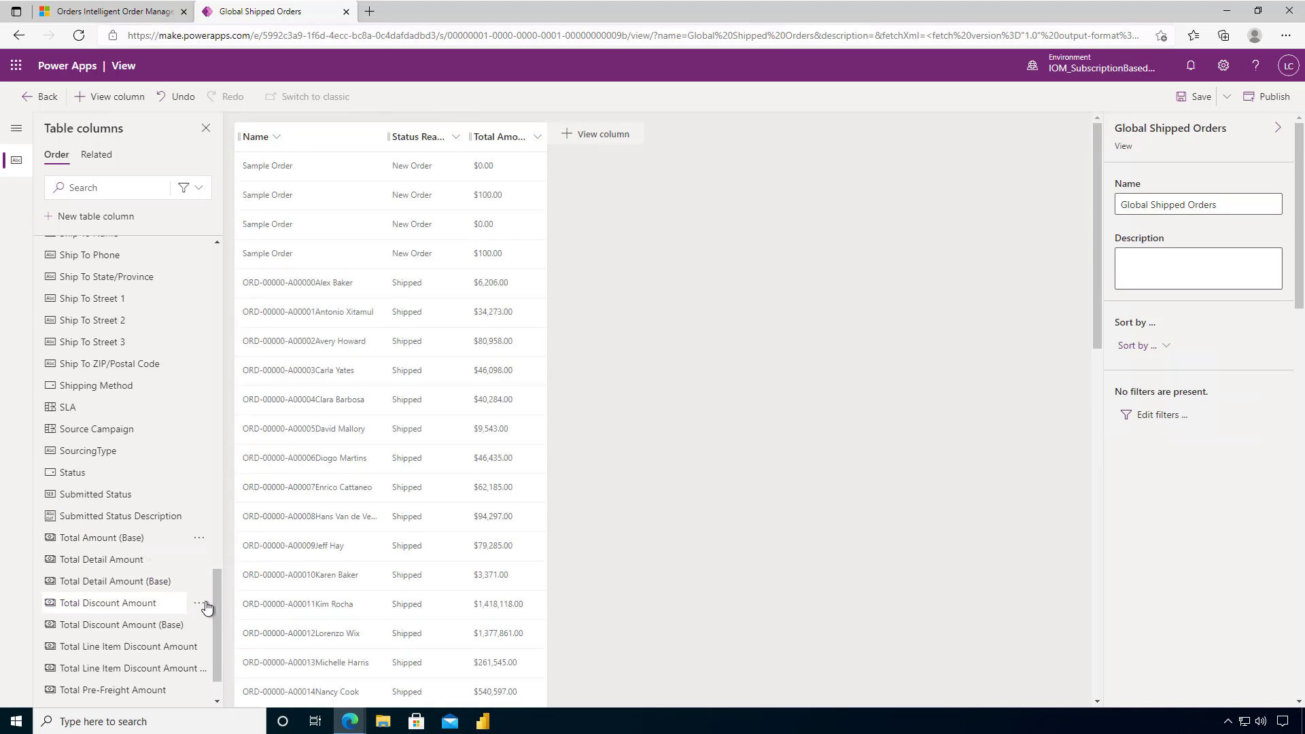
drag(223, 616, 223, 547)
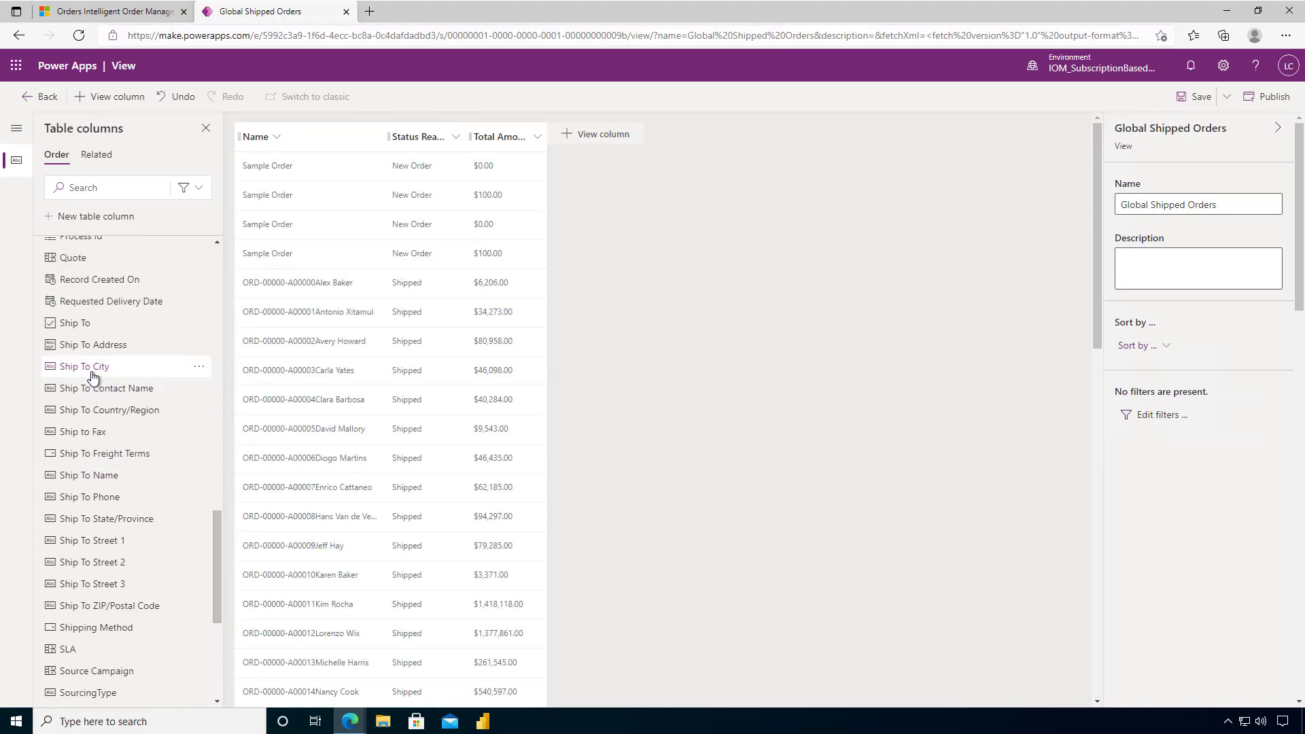
click(93, 376)
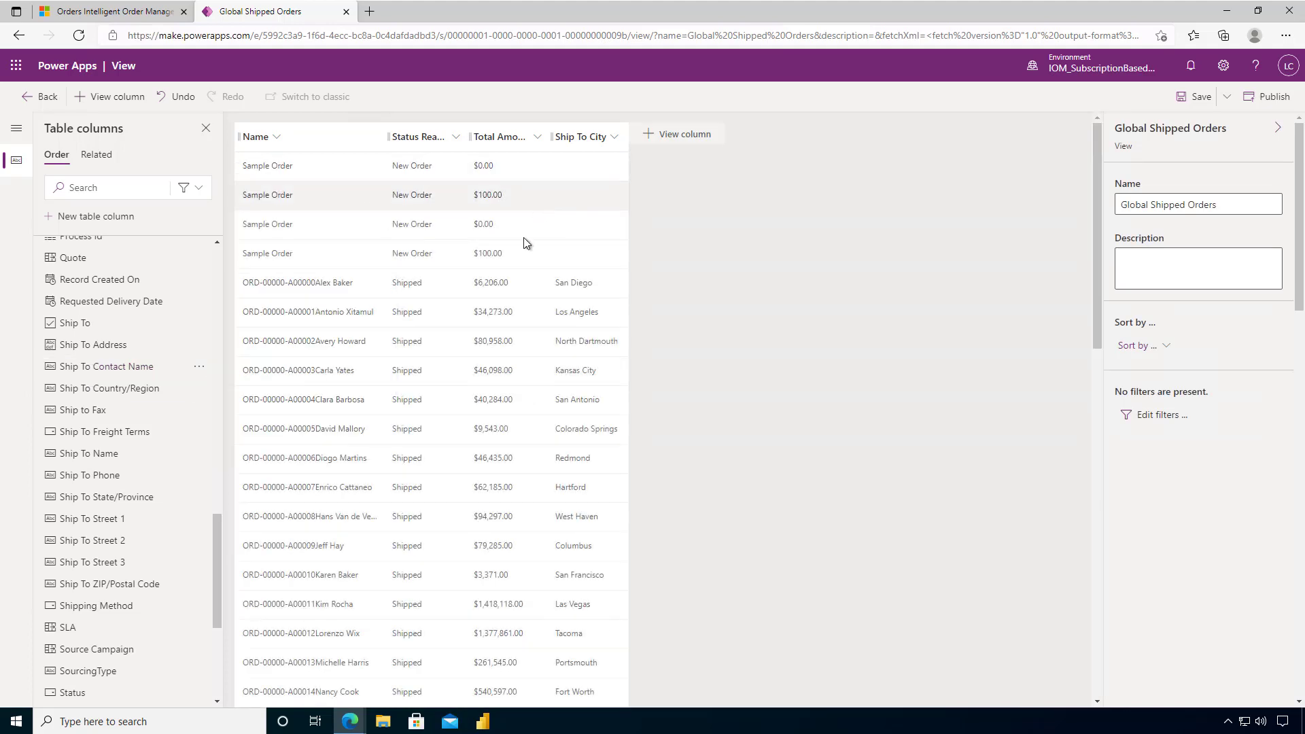
click(456, 135)
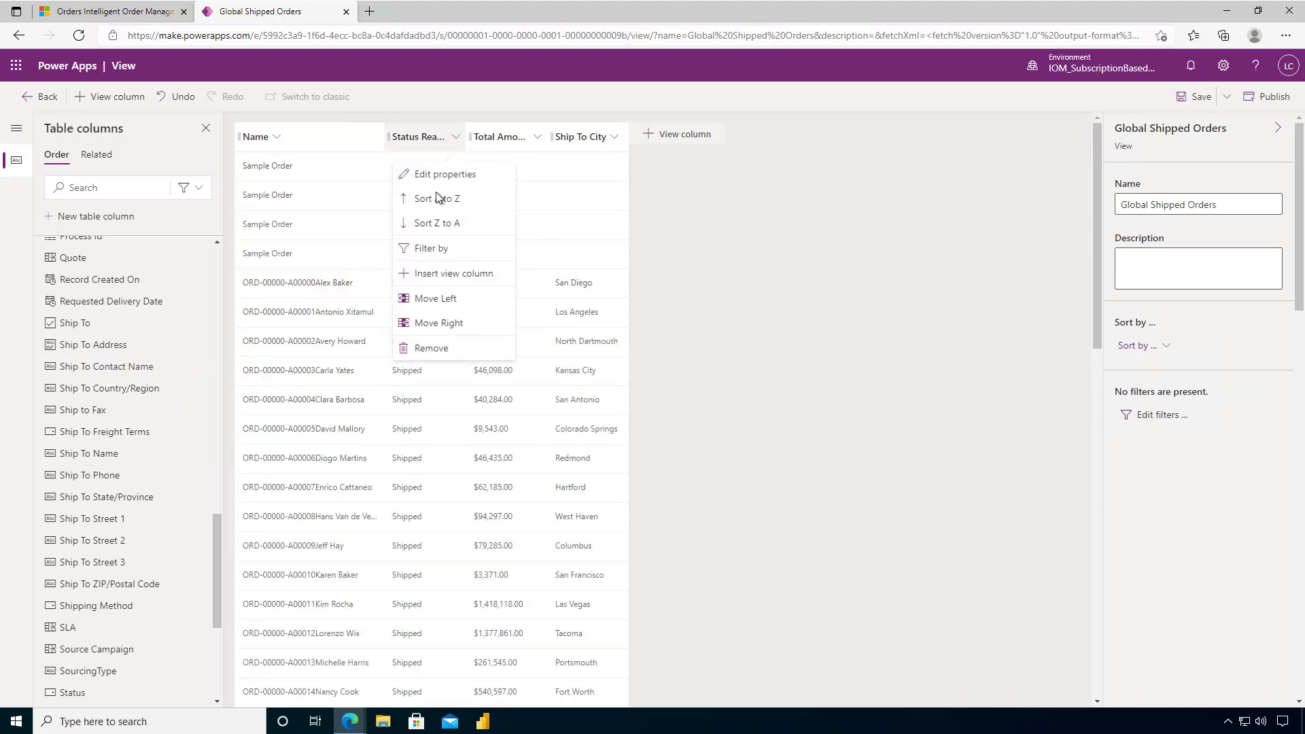
click(430, 249)
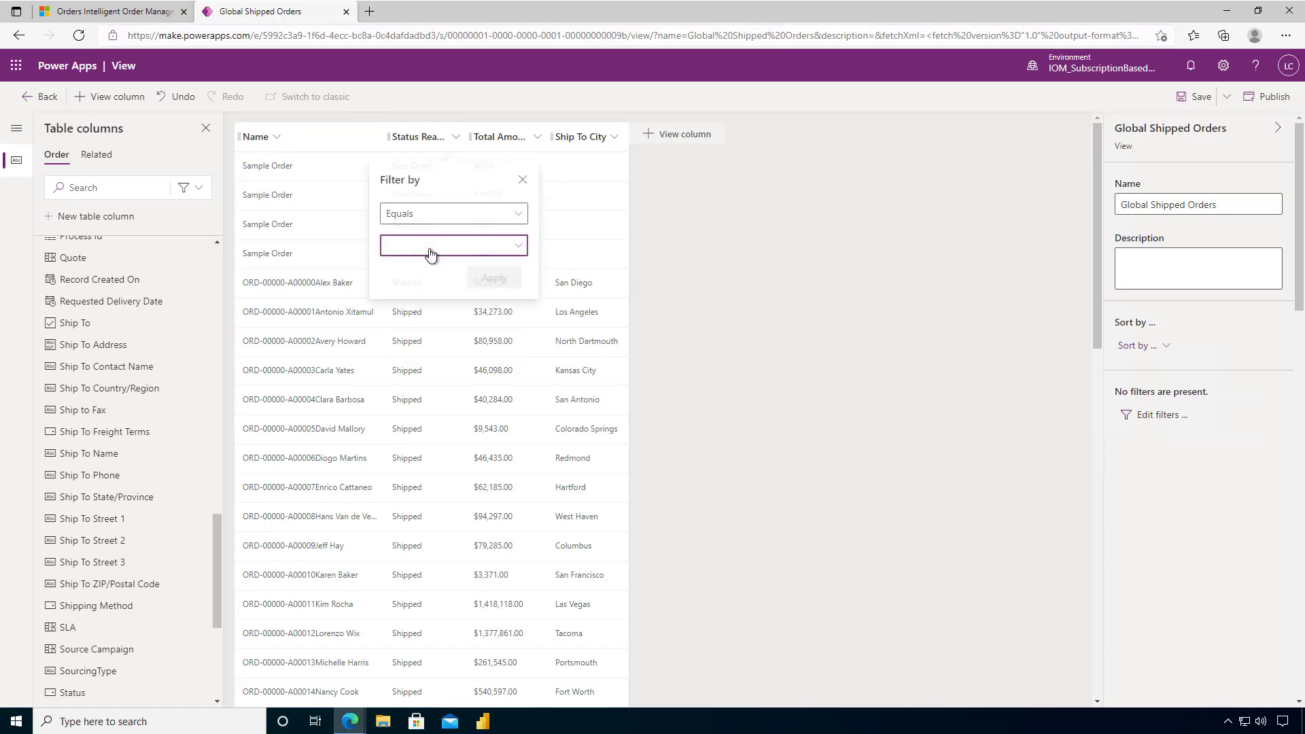
click(519, 251)
drag(521, 299, 520, 389)
click(395, 369)
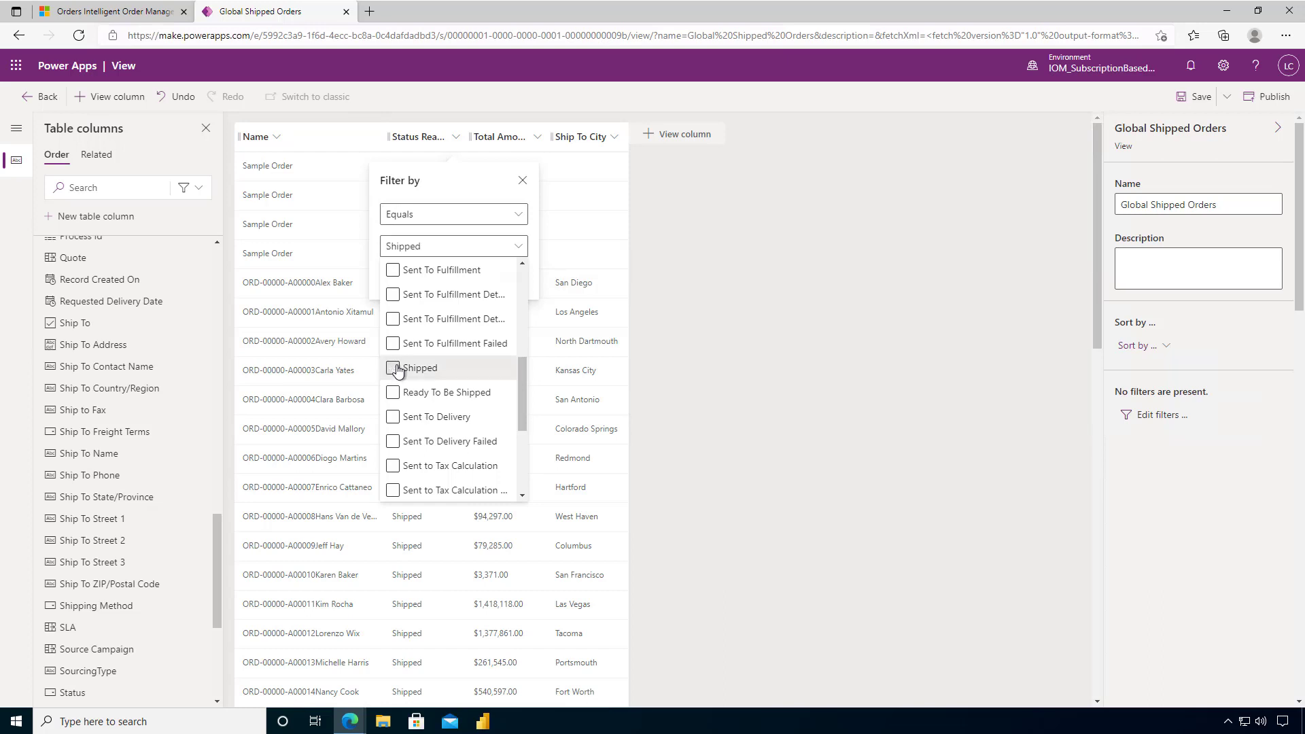
click(717, 370)
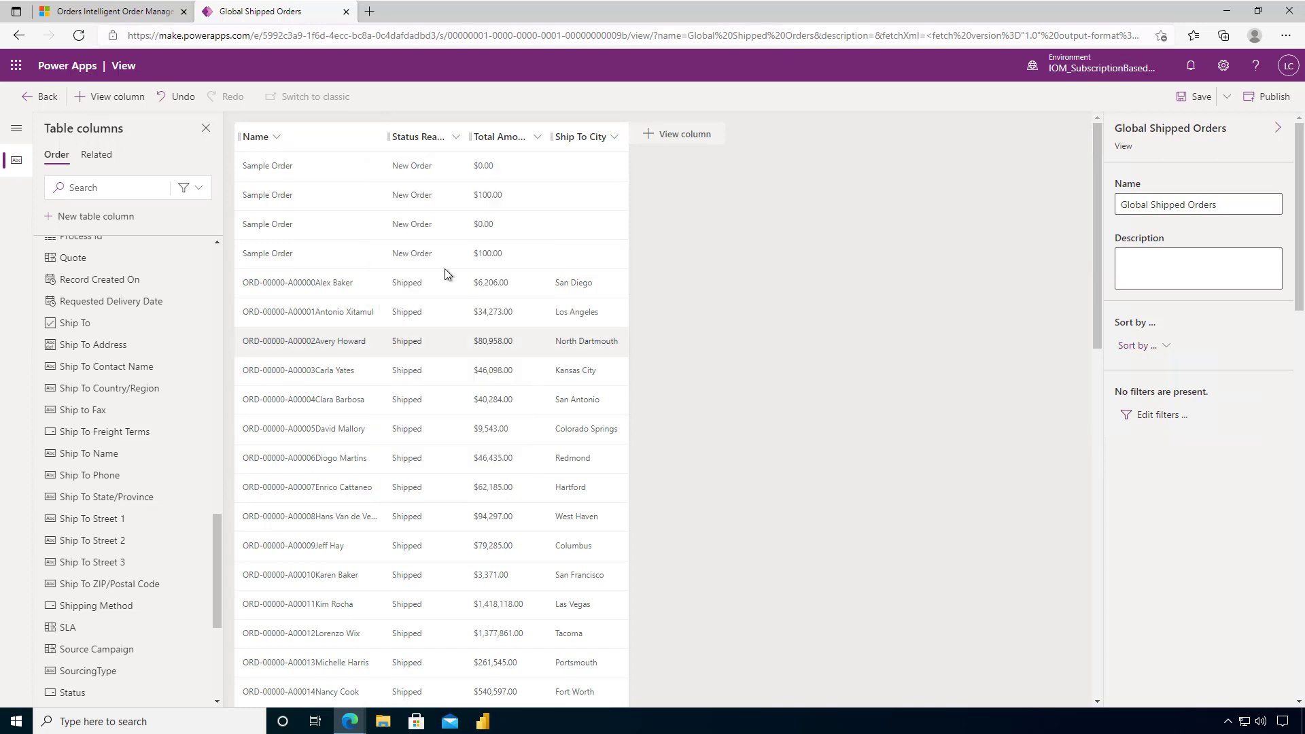
Step: Filter the Global Shipped Orders view to records whose Status Reason equals Shipped
click(455, 138)
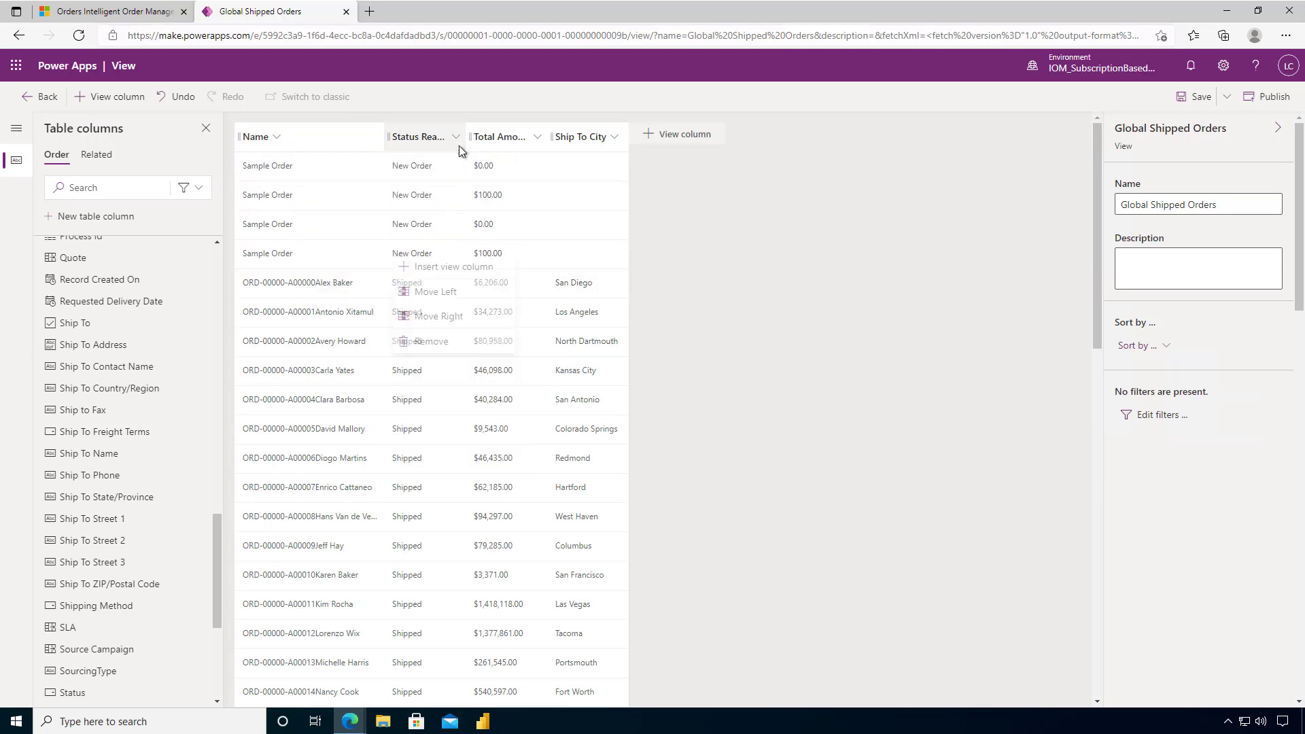
click(449, 249)
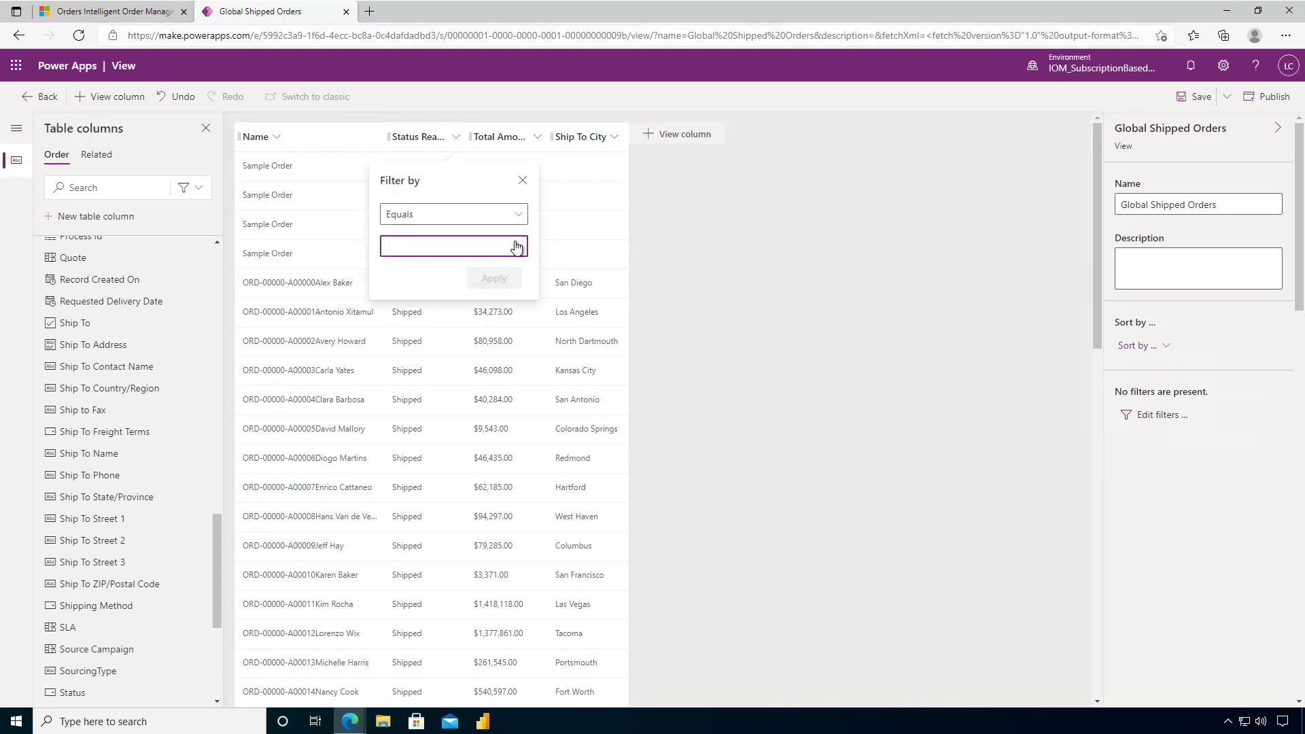
click(517, 246)
drag(520, 306, 524, 390)
click(394, 383)
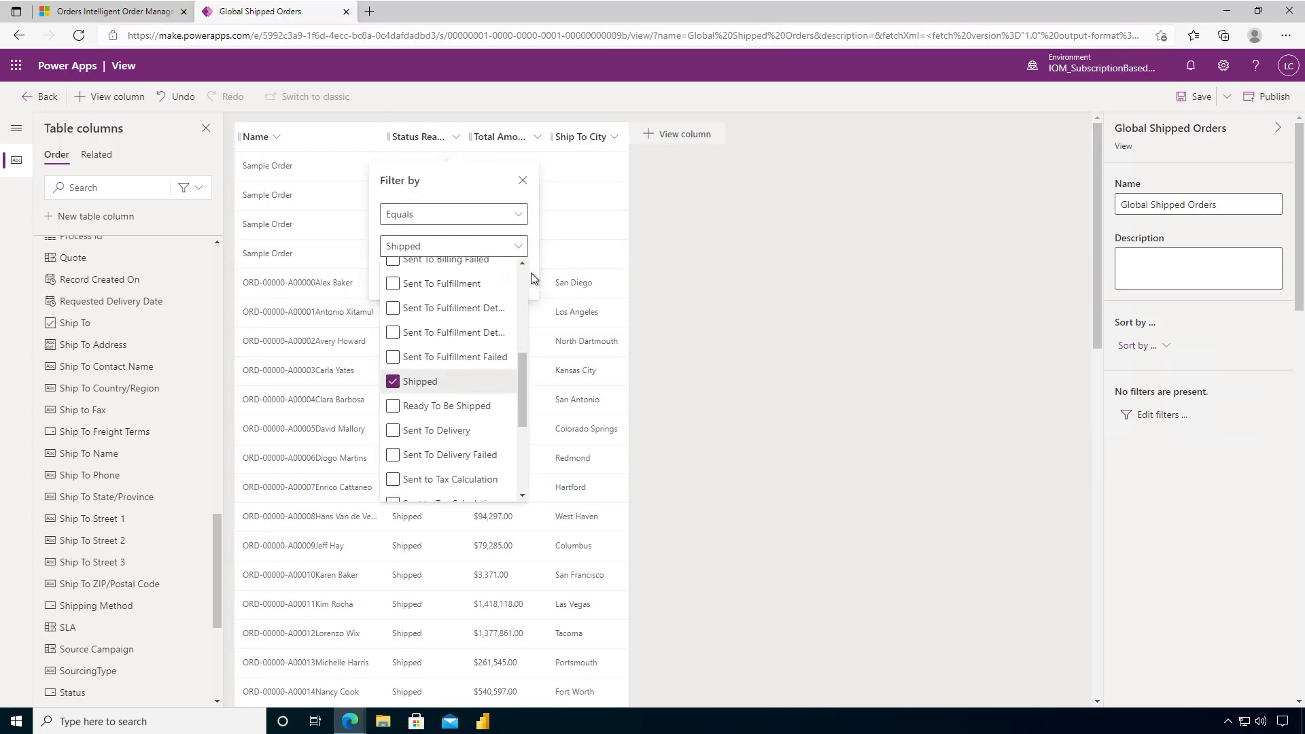
click(534, 262)
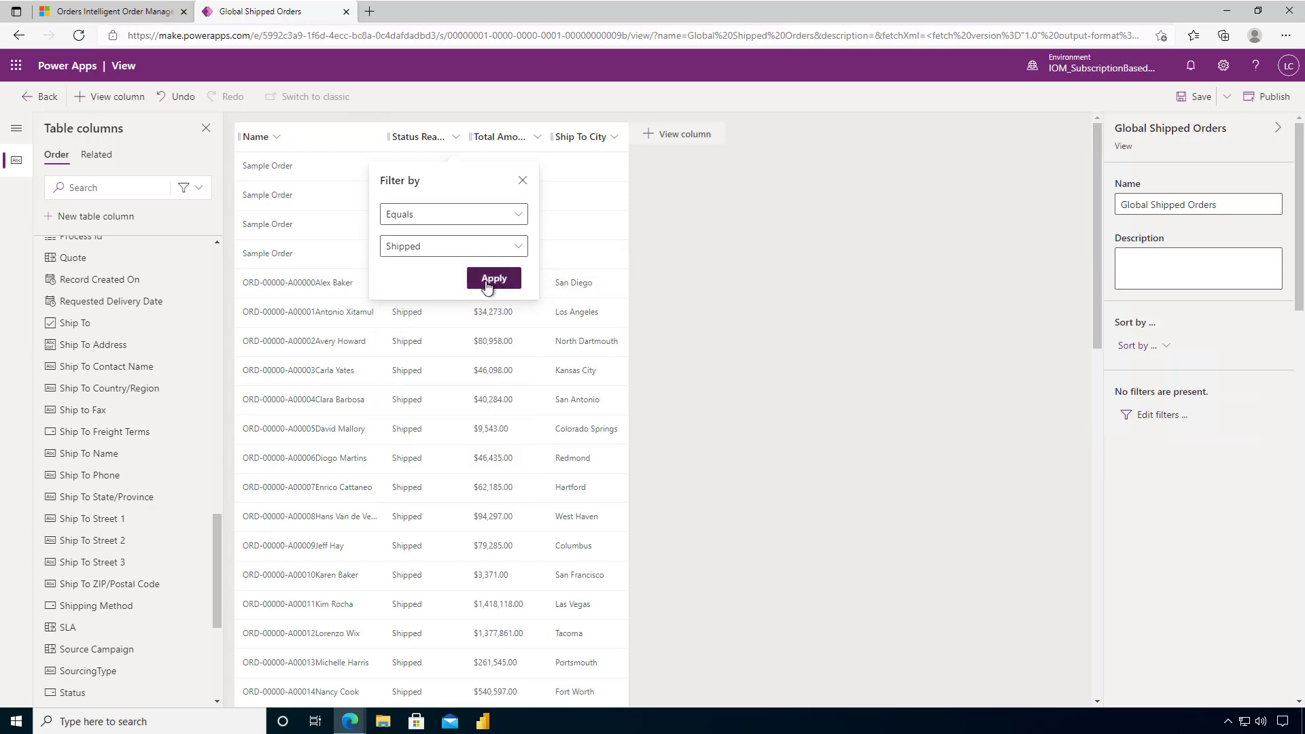
click(491, 279)
Step: Save and publish the Global Shipped Orders view, and set it as the default public view of the Order table
click(1191, 97)
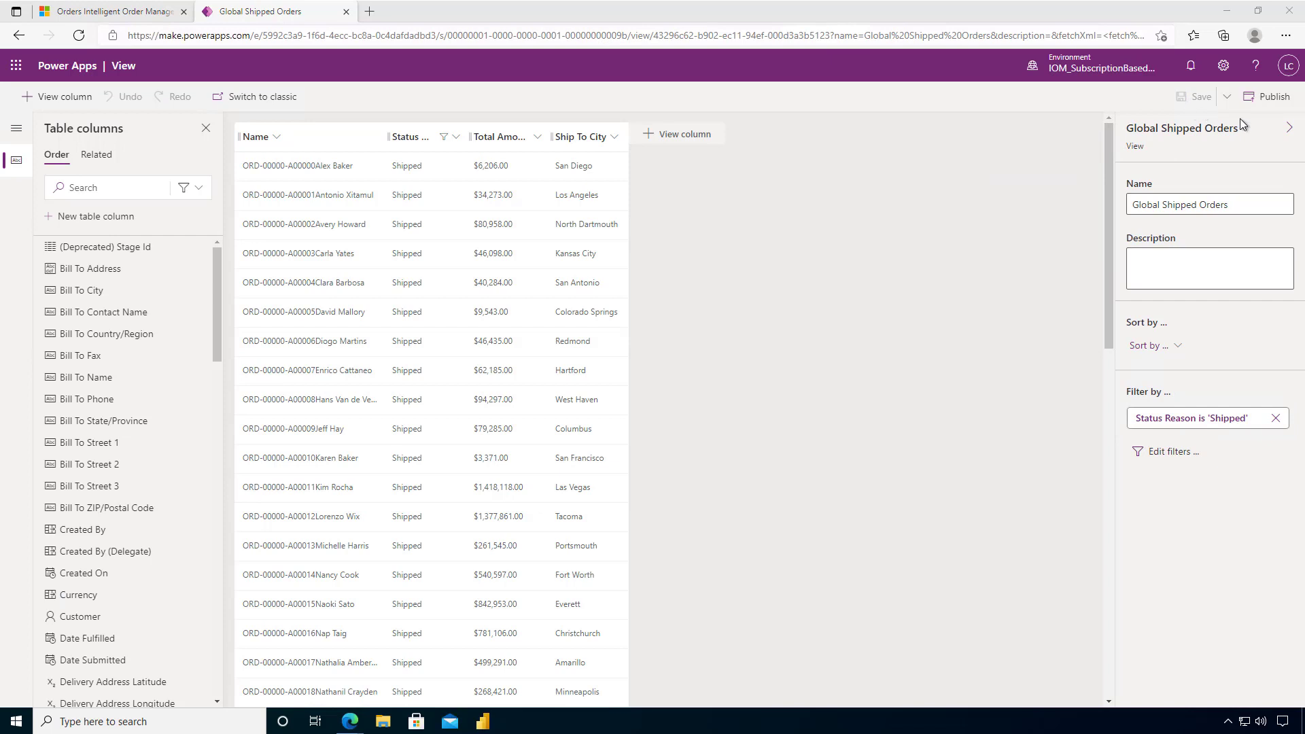
click(1269, 97)
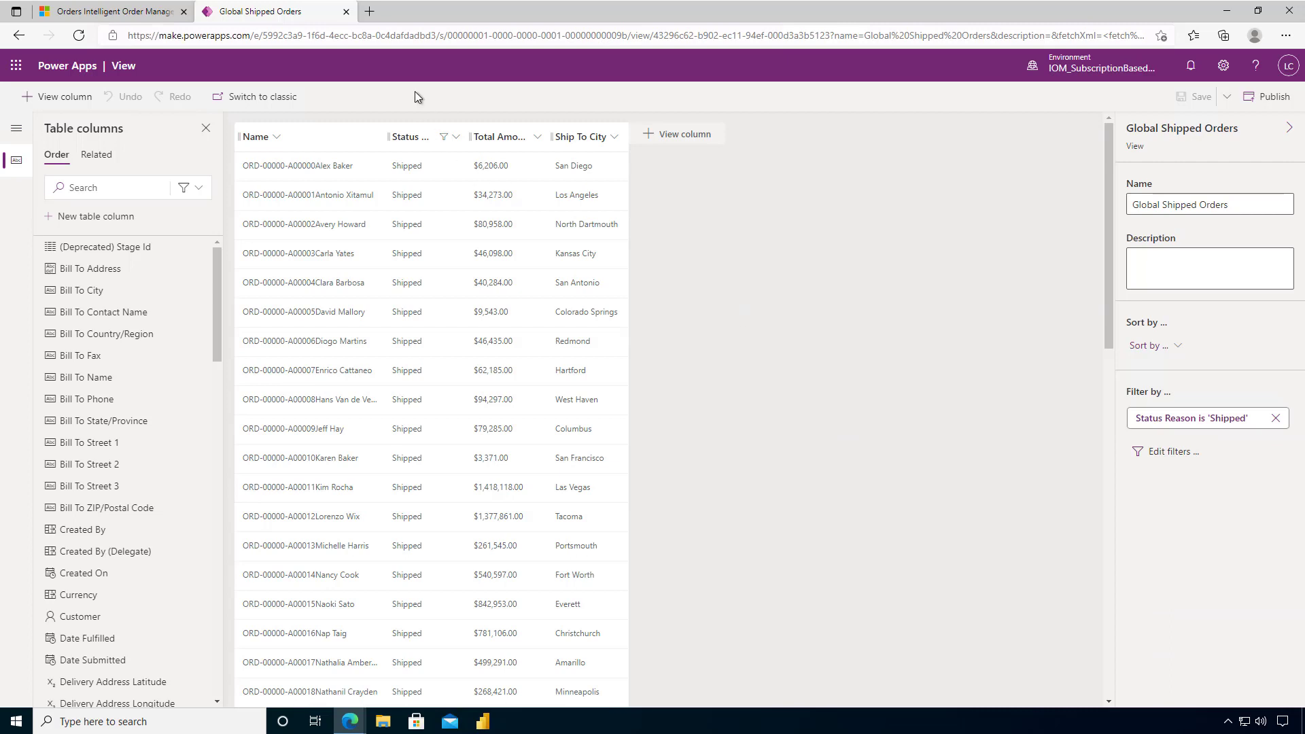
click(19, 34)
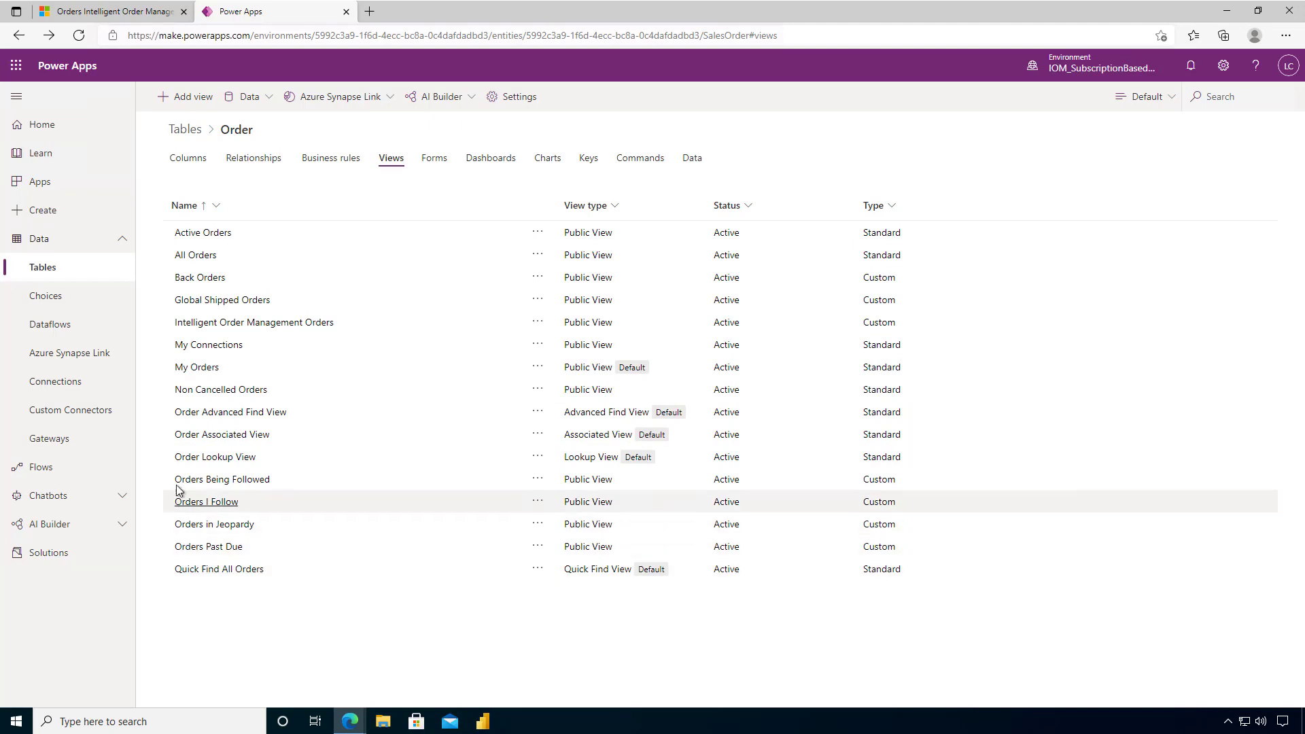
click(172, 302)
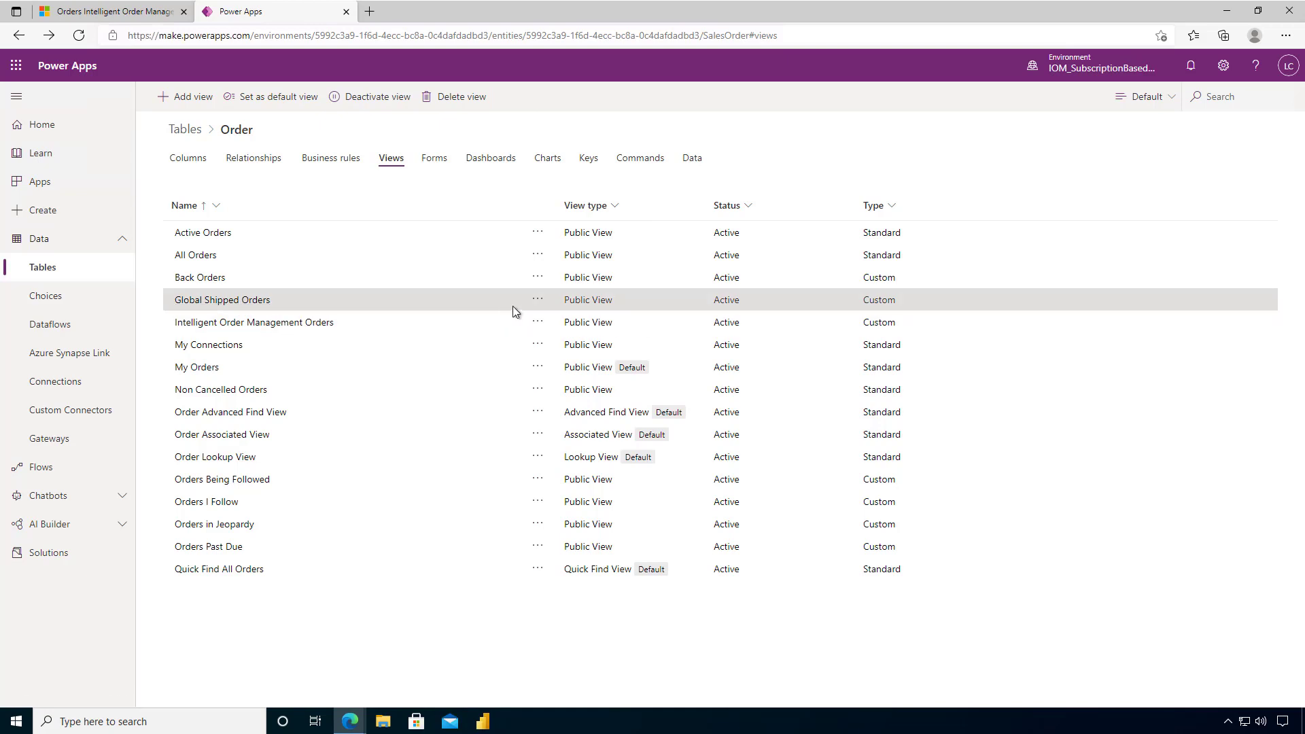
click(272, 104)
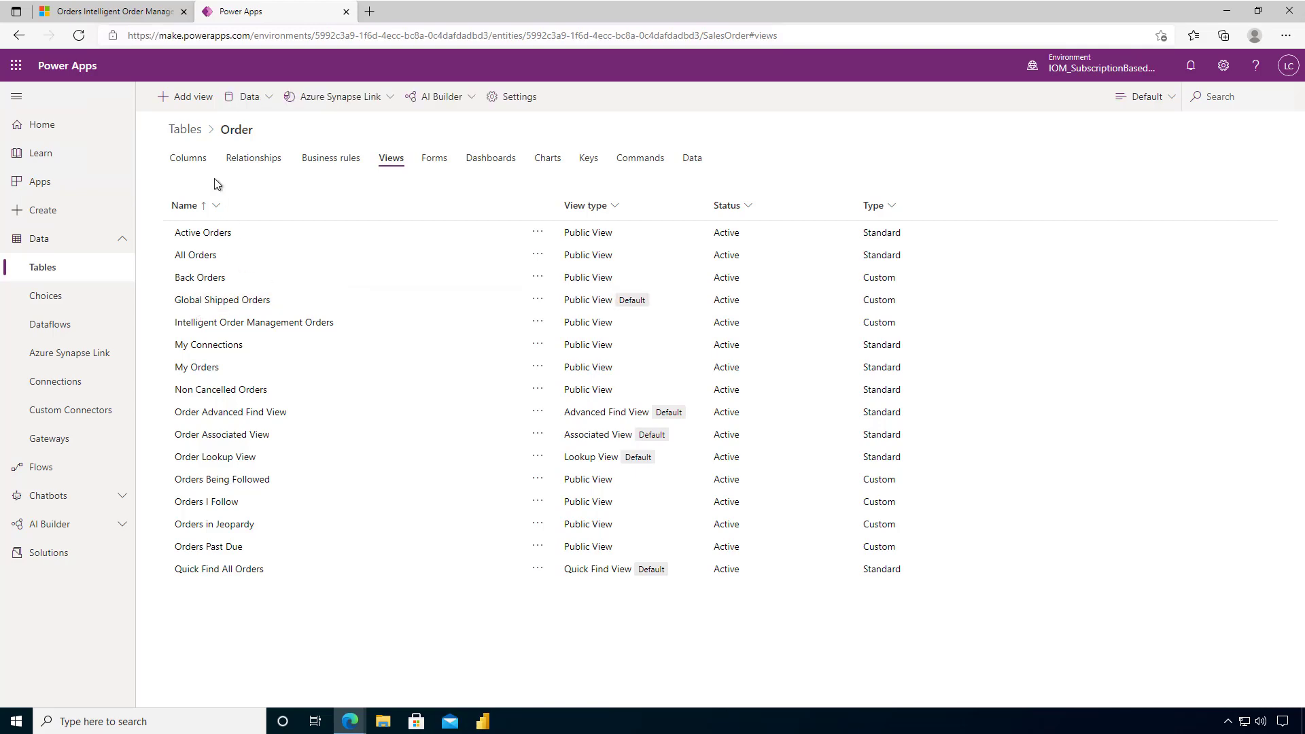
Step: Search the tables list for Product and open the Product table's views to look through them
click(181, 131)
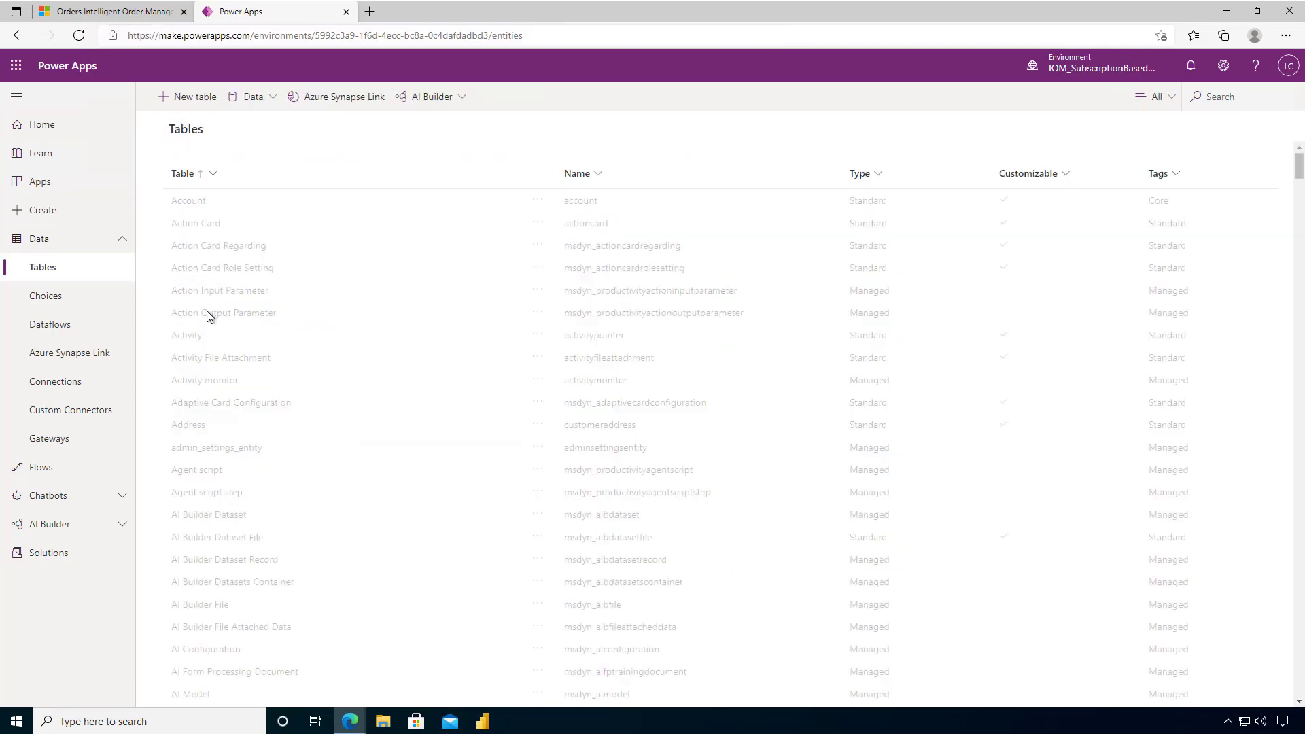
click(1216, 96)
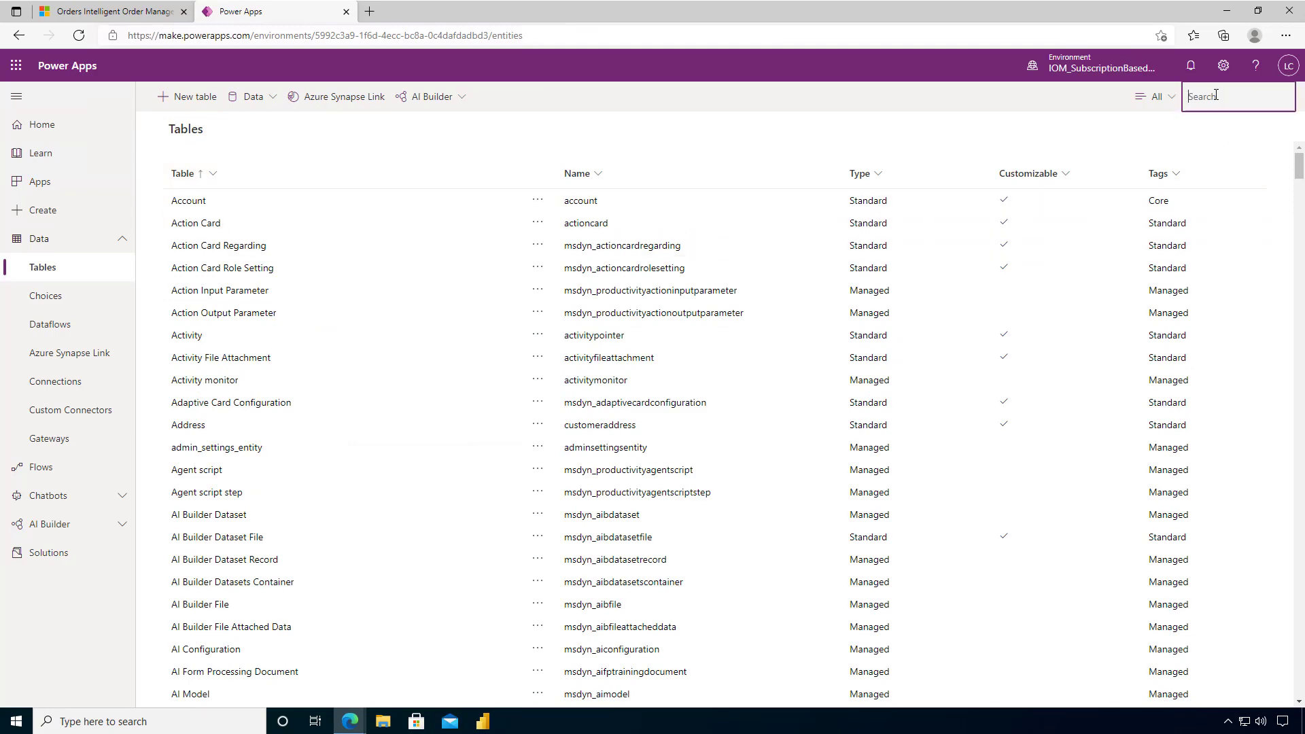
text(Product)
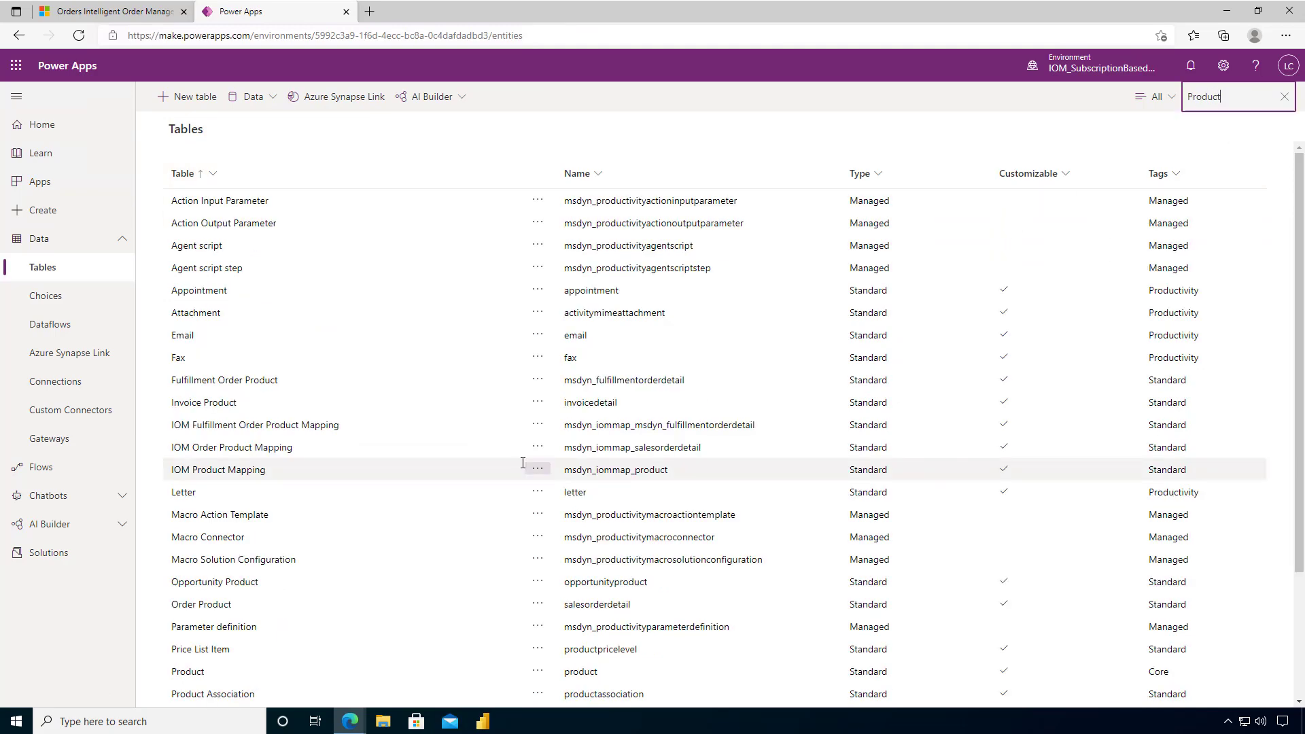
scroll(426, 496, down, 3)
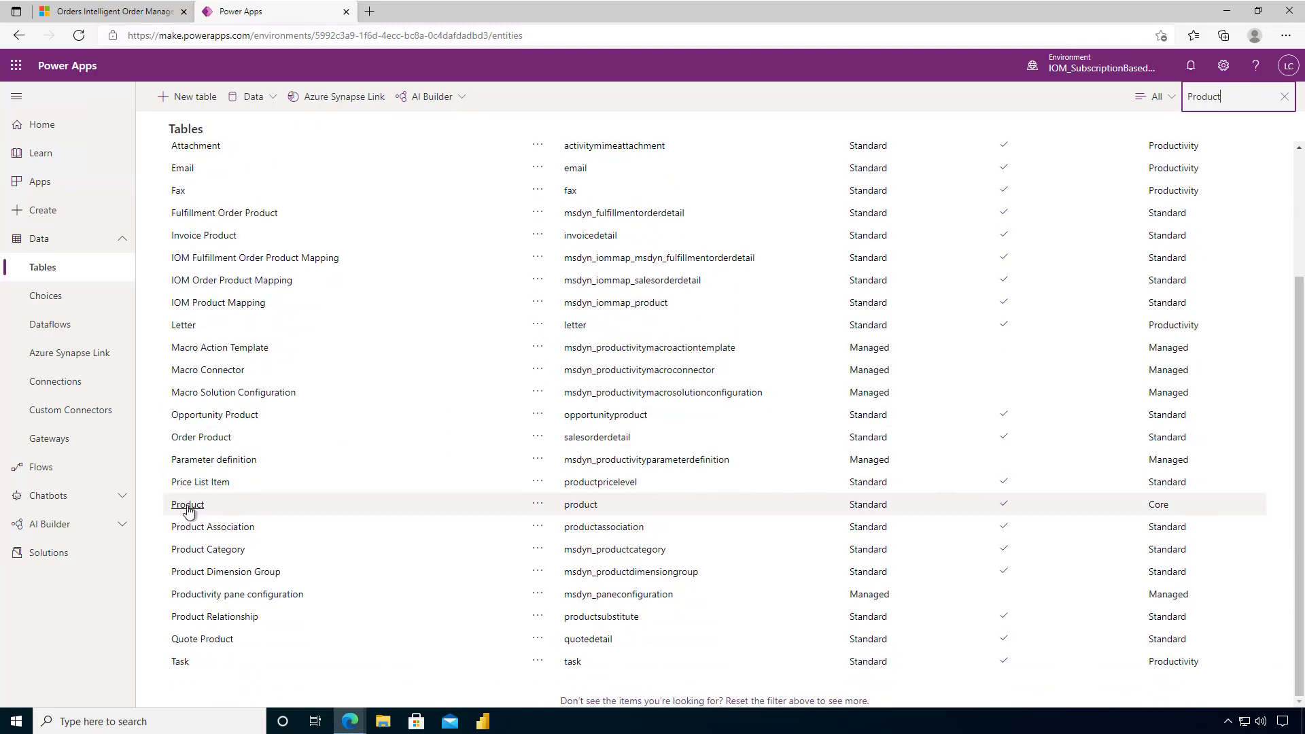
click(193, 511)
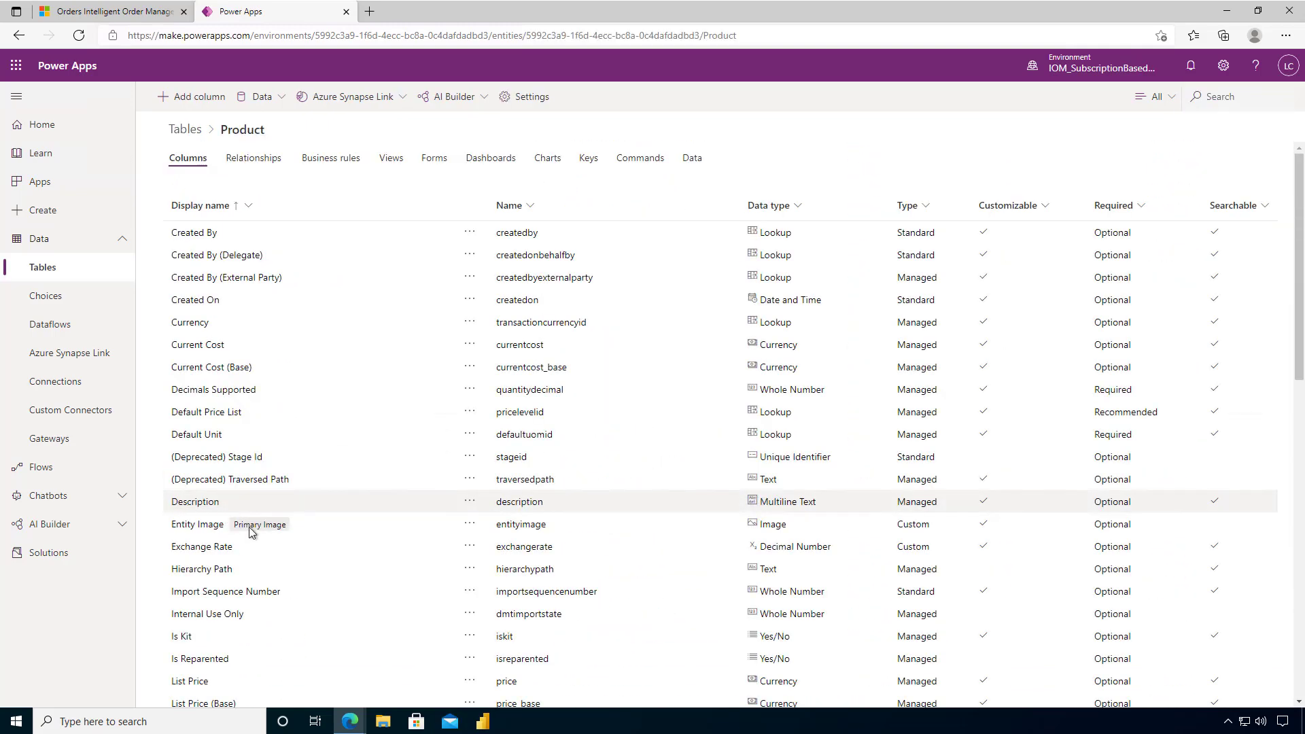
click(390, 166)
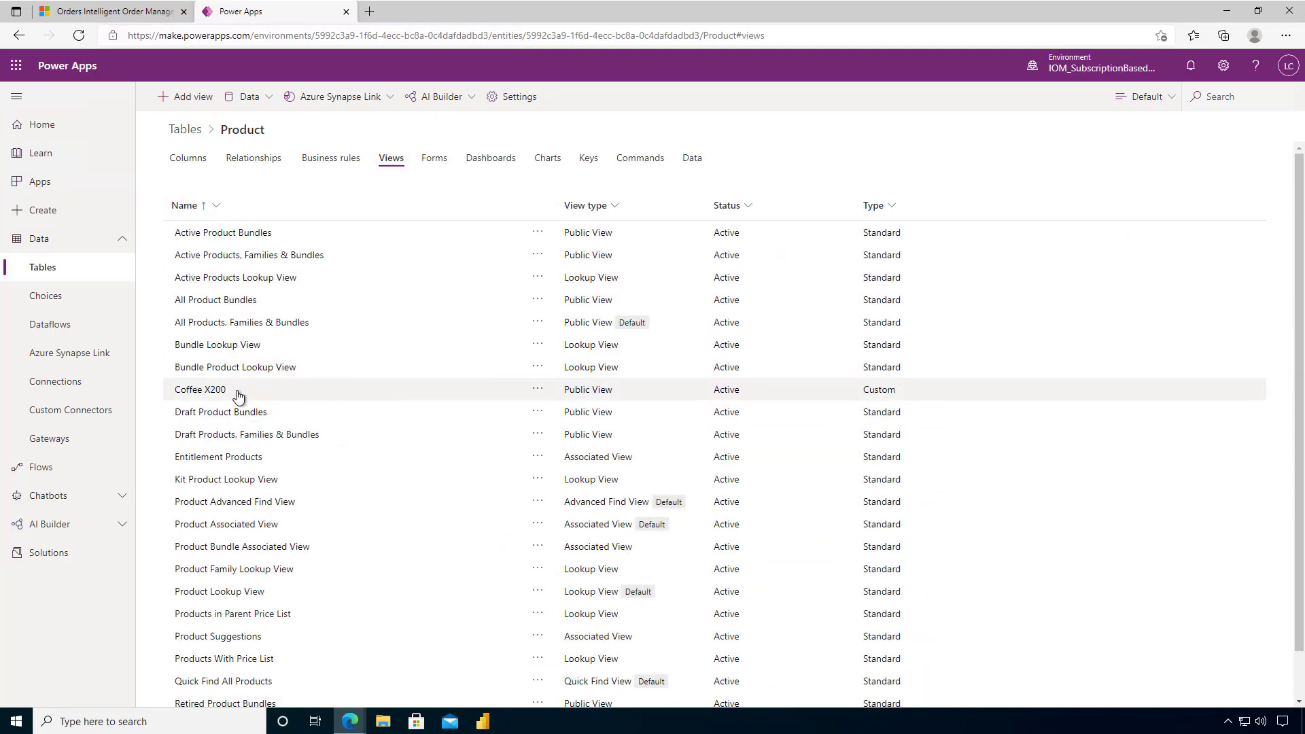
Step: Switch to Intelligent Order Management, show the Products list in the Coffee X200 view, and look at the available personal and system views
click(144, 13)
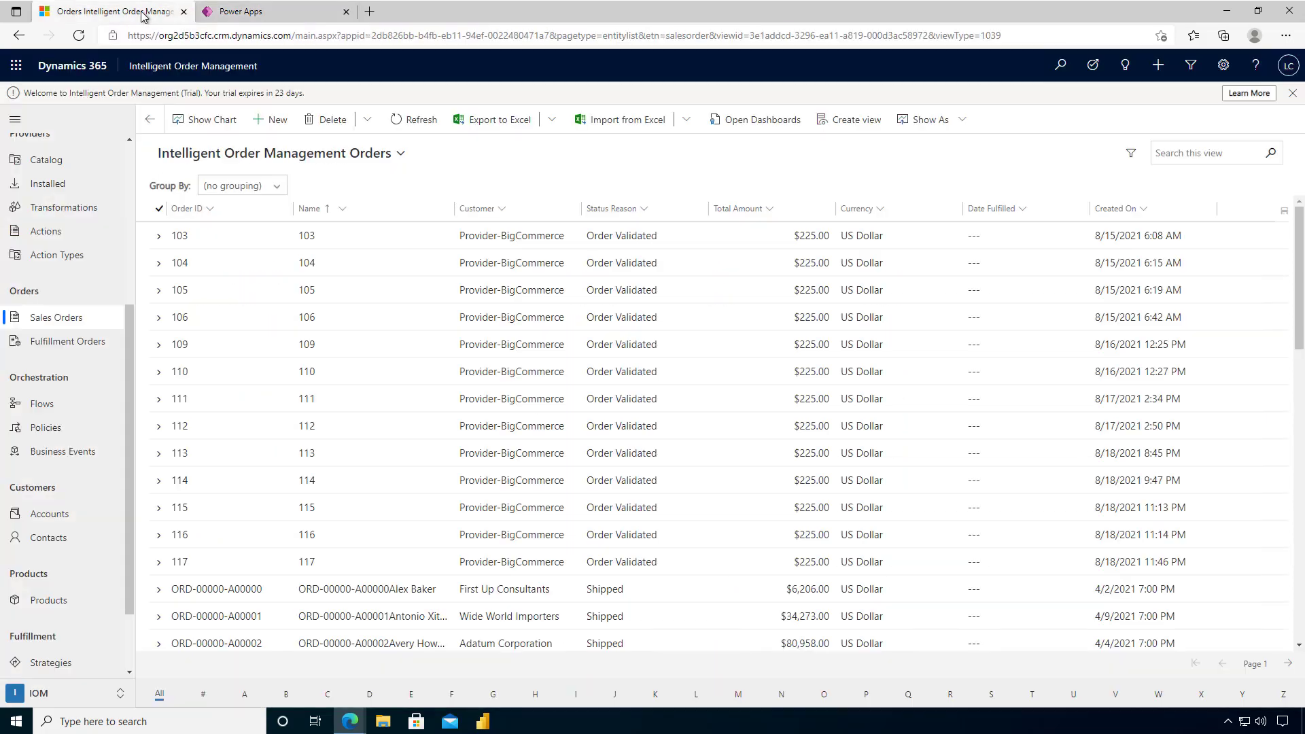
click(42, 608)
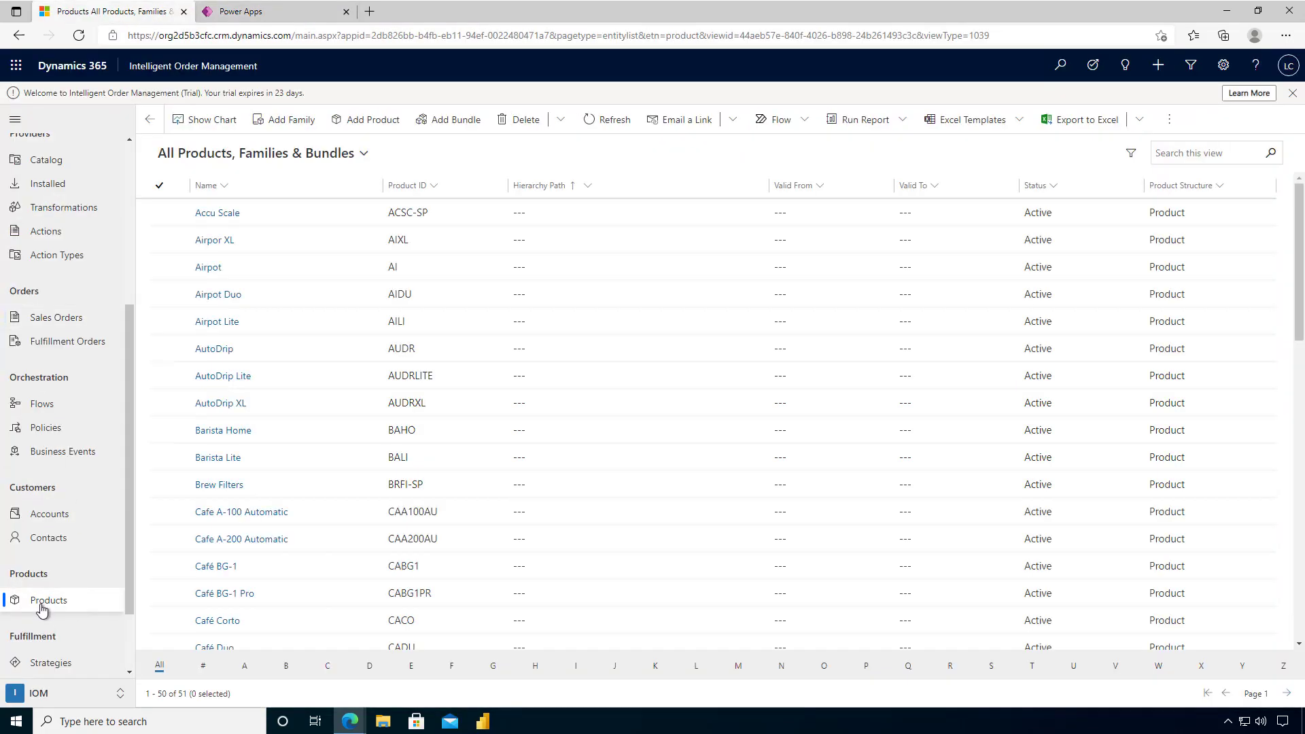
click(321, 155)
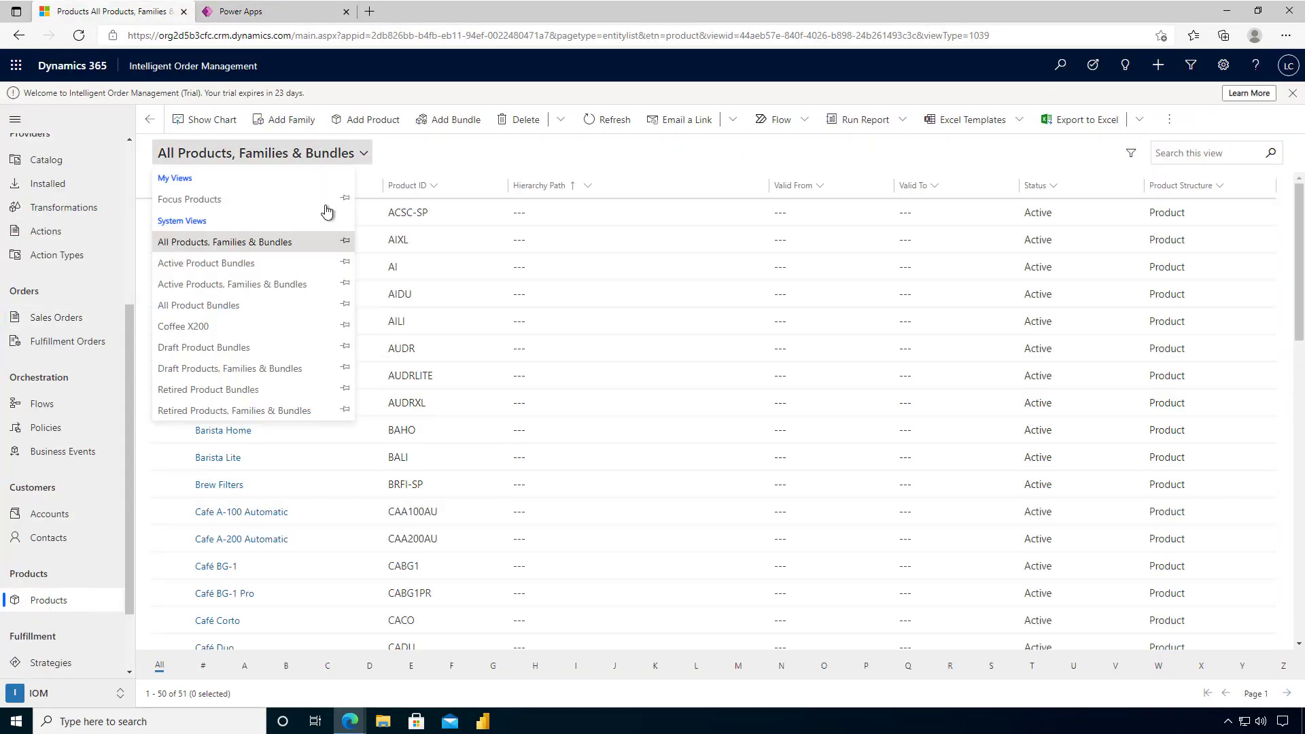
click(190, 330)
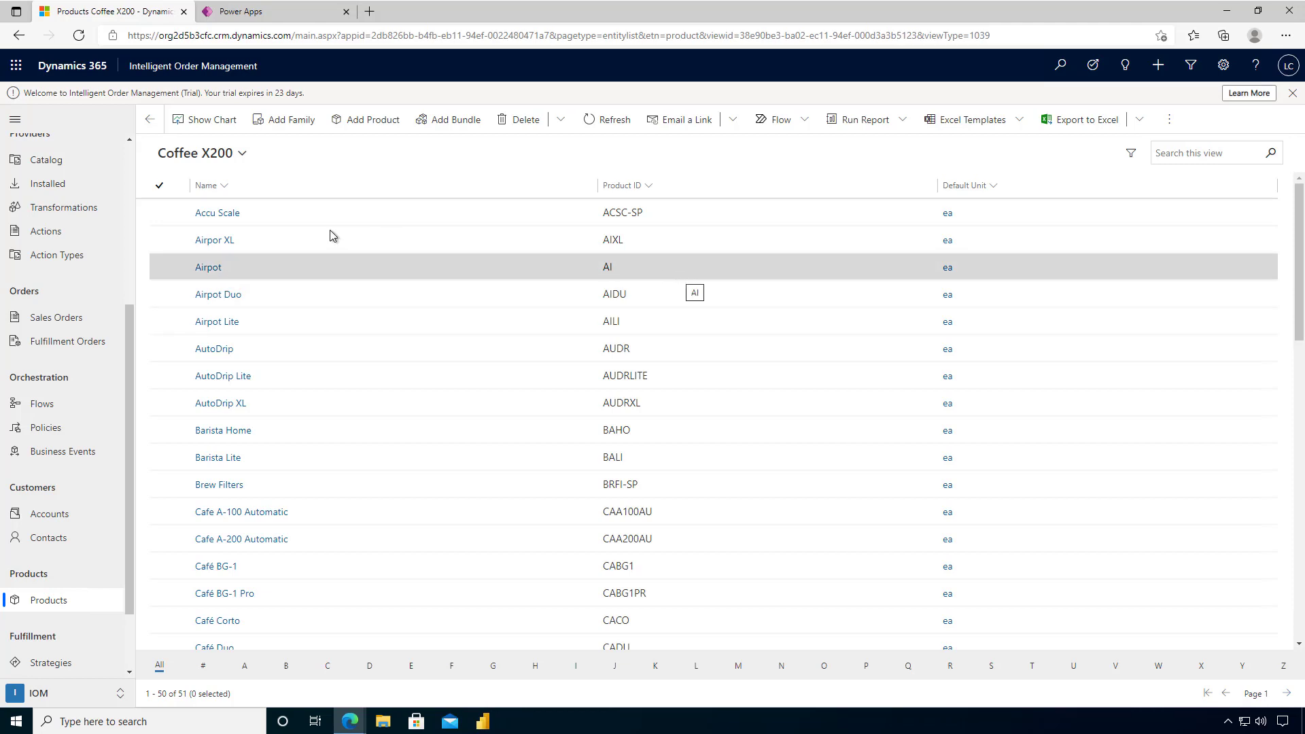
click(248, 156)
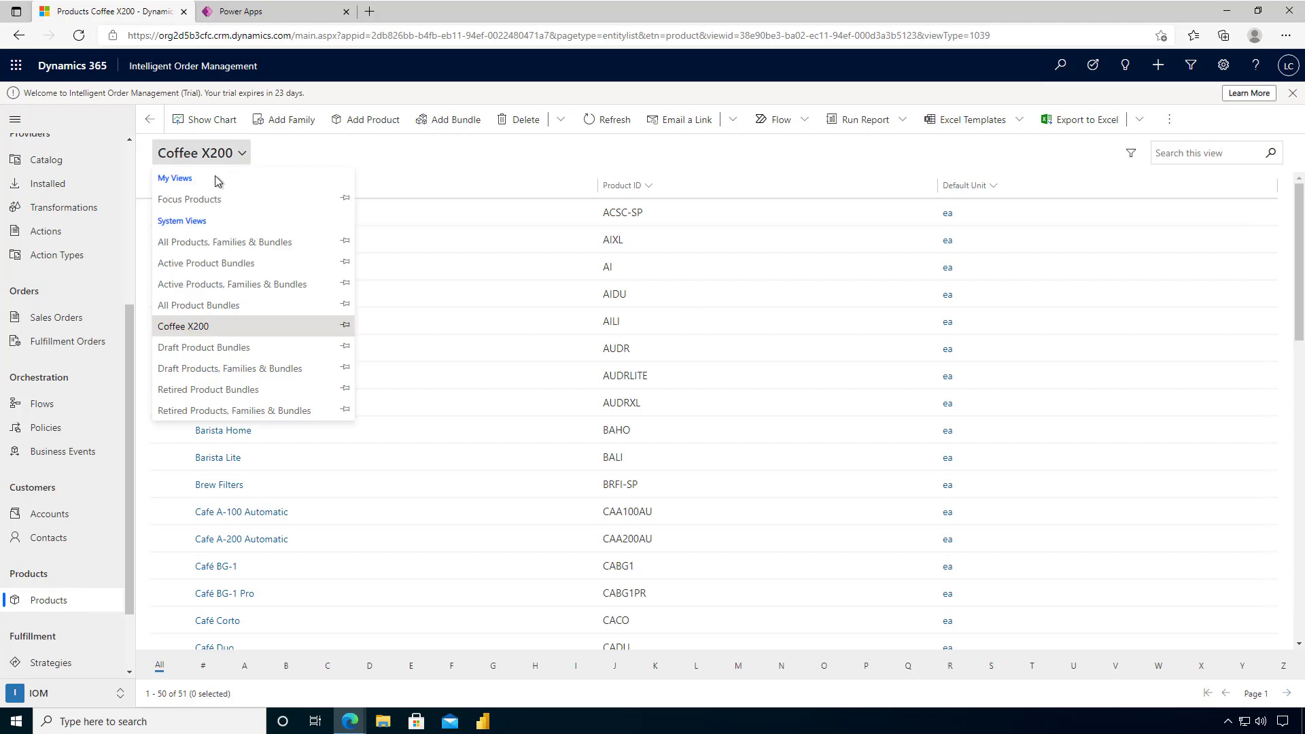